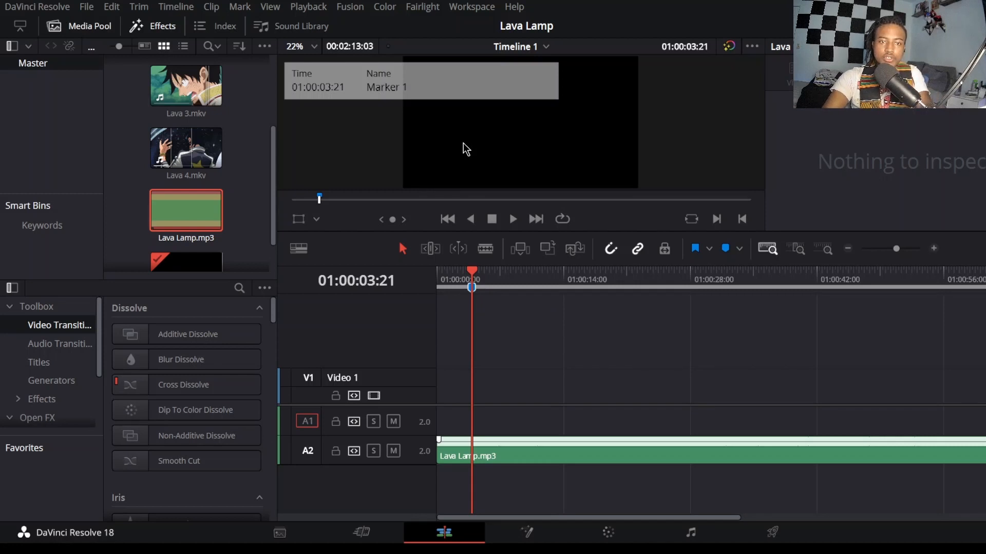
# Step: Name the 01:00:03:21 marker Change 1 and add song-change markers at 01:00:07:19 and 01:00:12:01, naming the last one Change 3
pyautogui.press('Return')
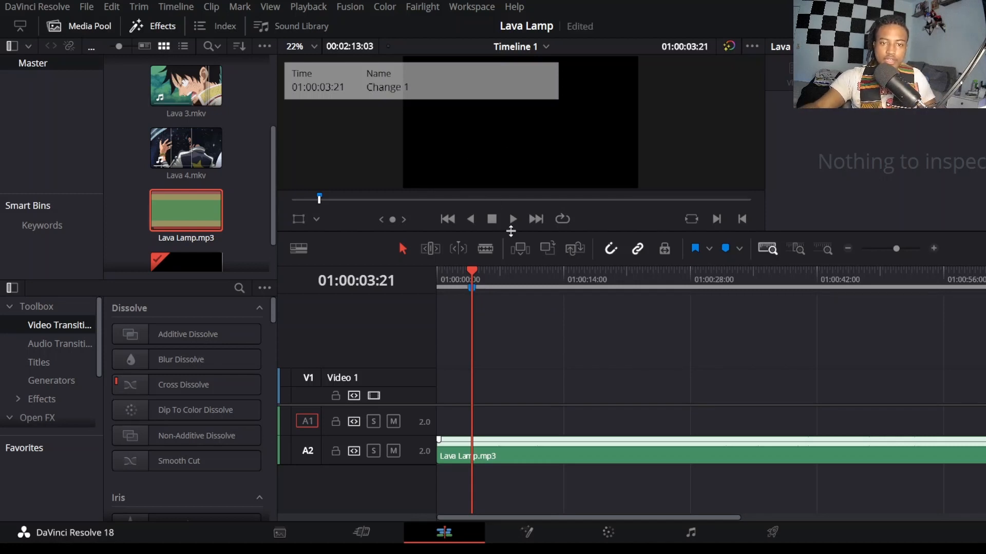
pyautogui.press('space')
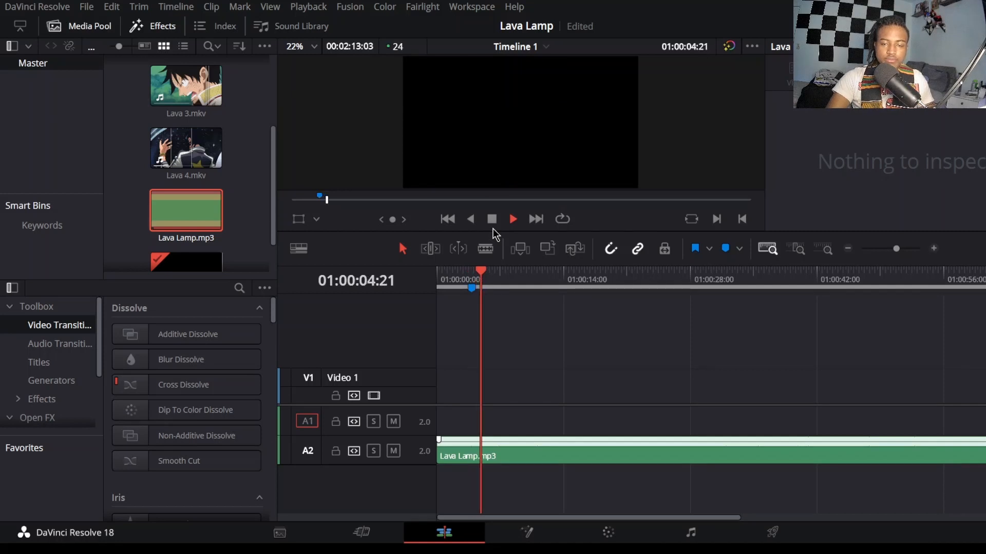
pyautogui.press('space')
pyautogui.press('m')
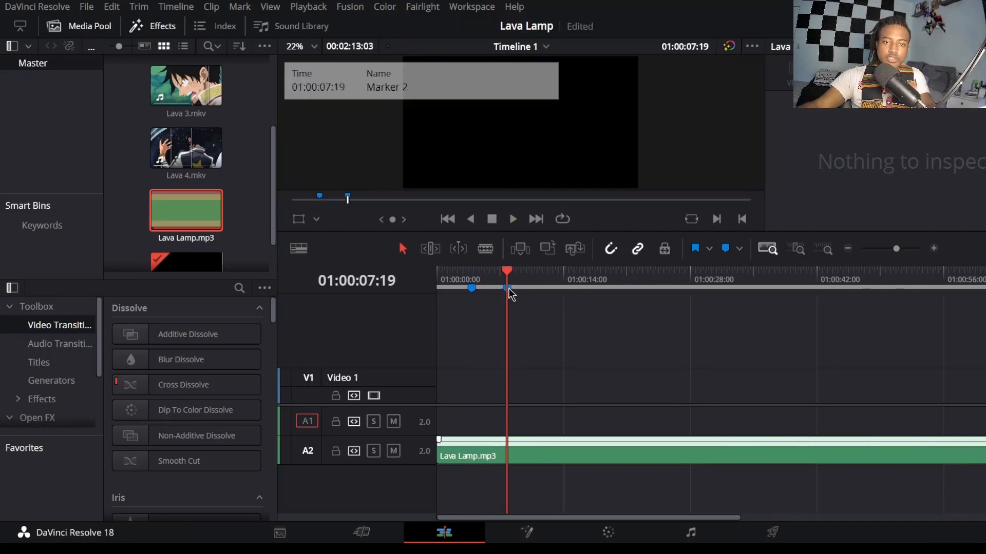
pyautogui.press('m')
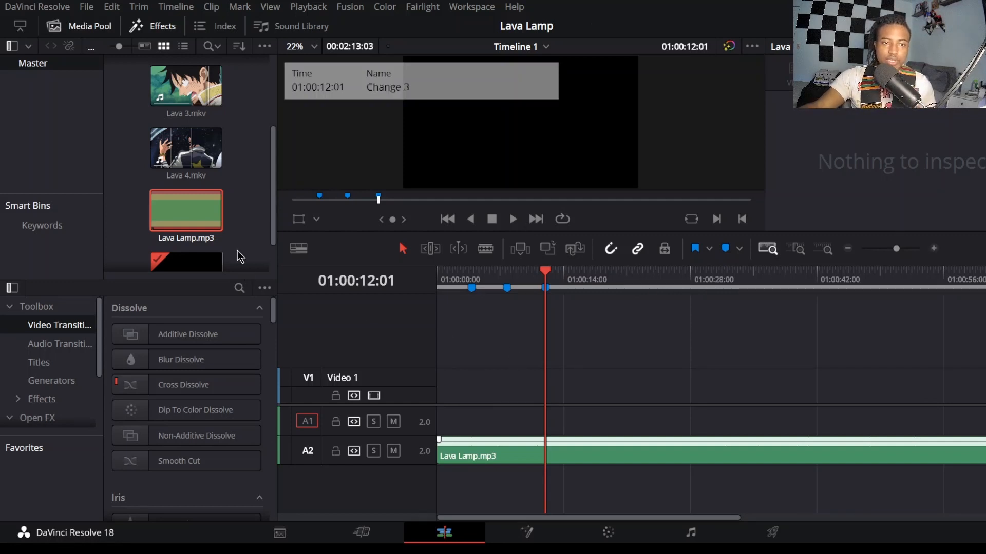
# Step: Mark a 00:00:01:04 excerpt of Lava 3.mkv ending at 00:00:27:08 and place it on Video 1 just before the first marker
pyautogui.scroll(3, 191, 215)
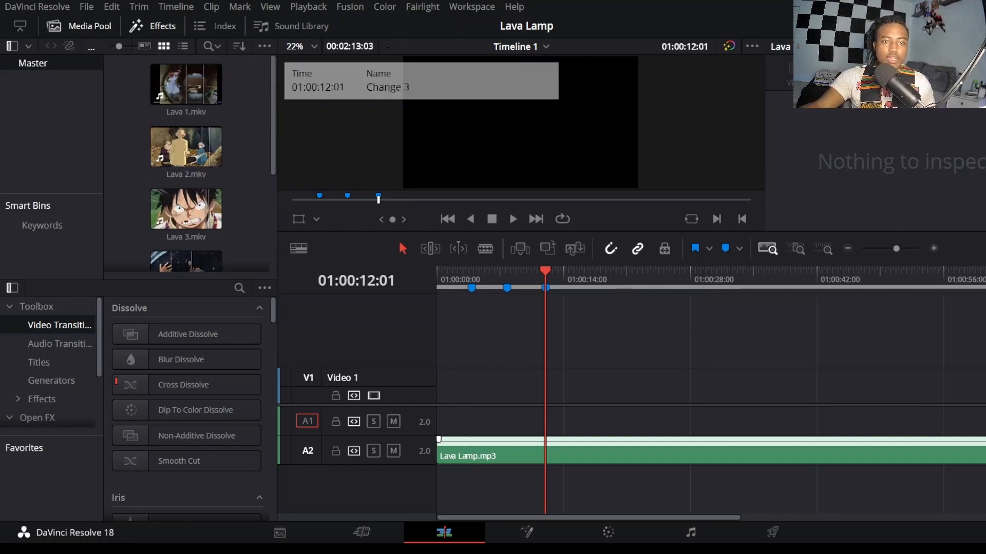
pyautogui.click(975, 26)
pyautogui.click(197, 110)
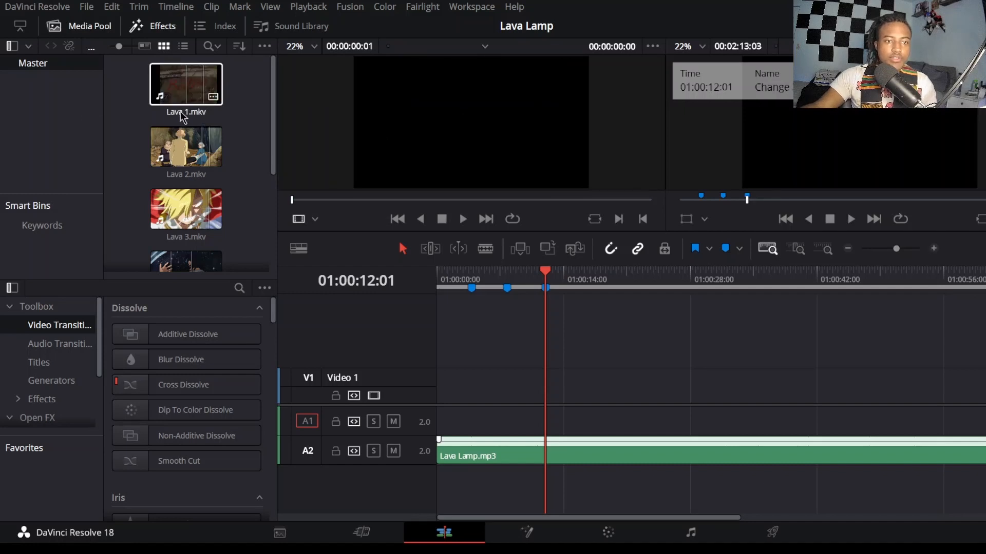
pyautogui.scroll(-1, 185, 159)
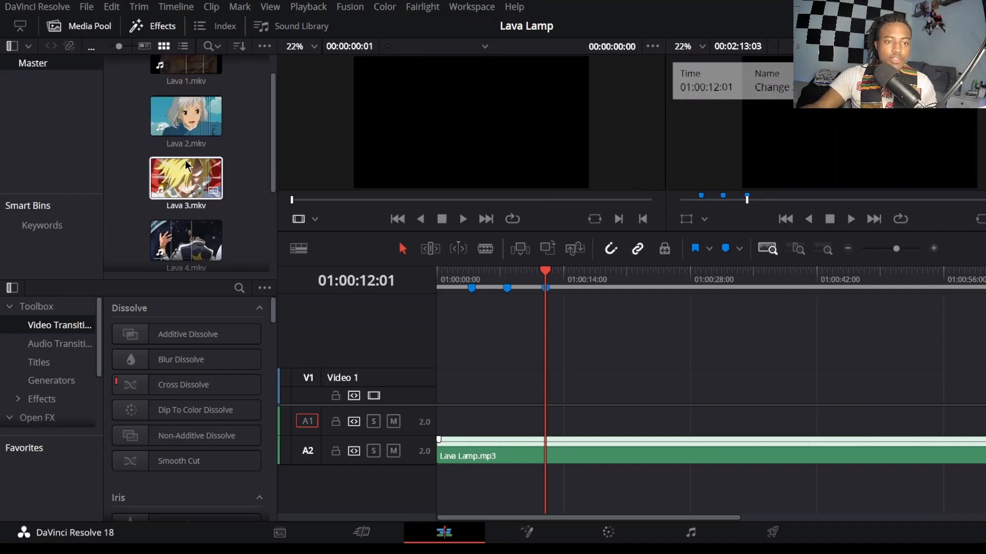
pyautogui.click(168, 181)
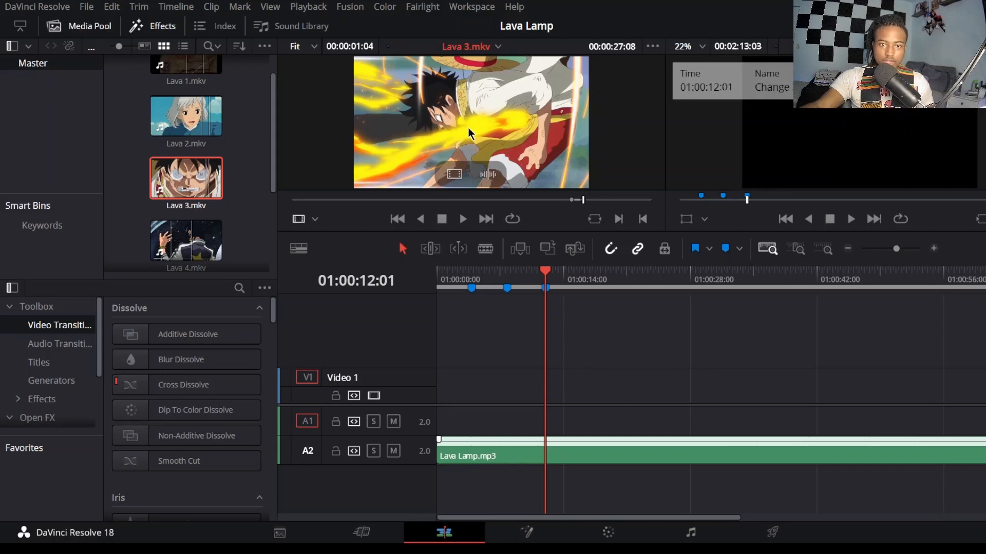
pyautogui.moveTo(471, 128); pyautogui.dragTo(463, 411)
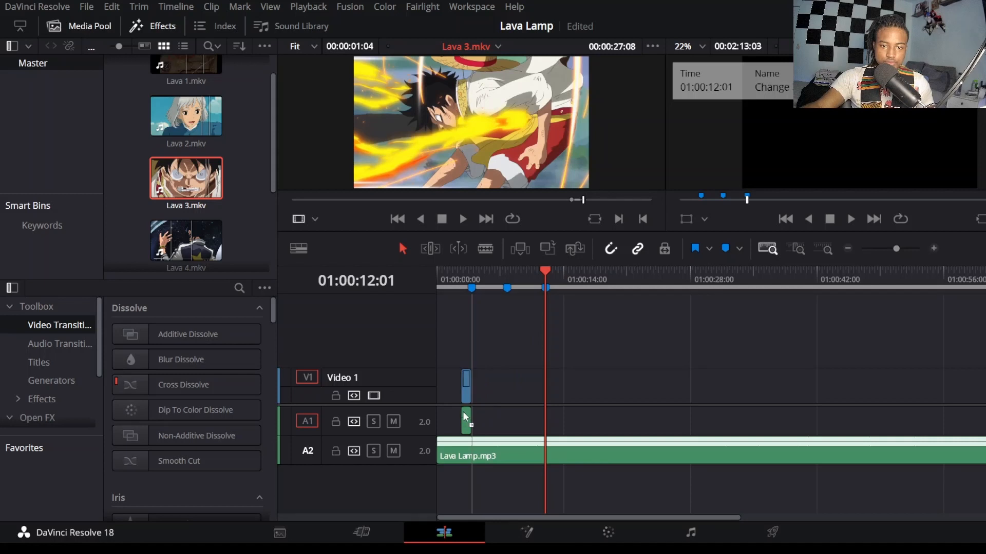
# Step: Mark a second Lava 3.mkv excerpt from 00:00:21:03 to 00:00:22:24 and place it at the start of Video 1
pyautogui.click(477, 200)
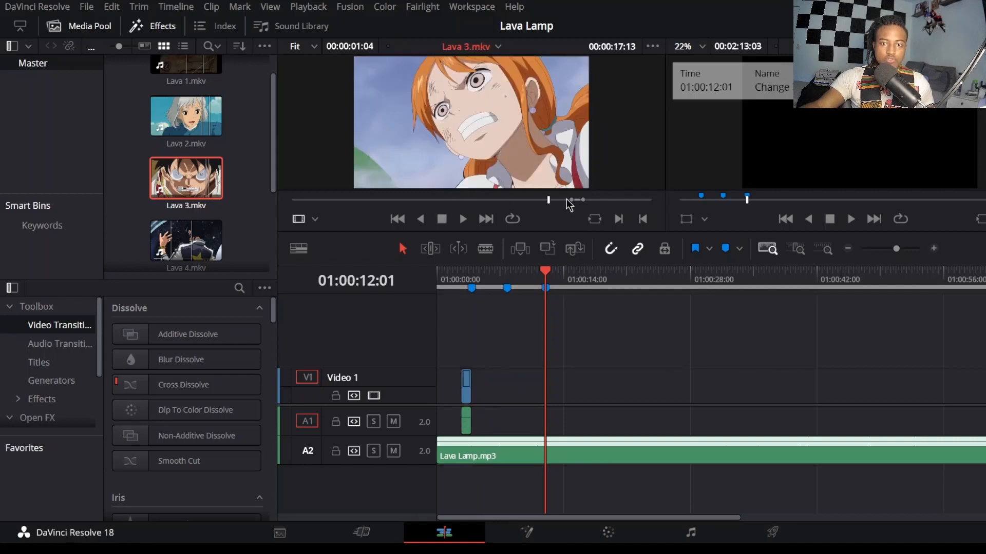
pyautogui.moveTo(565, 202); pyautogui.dragTo(521, 205)
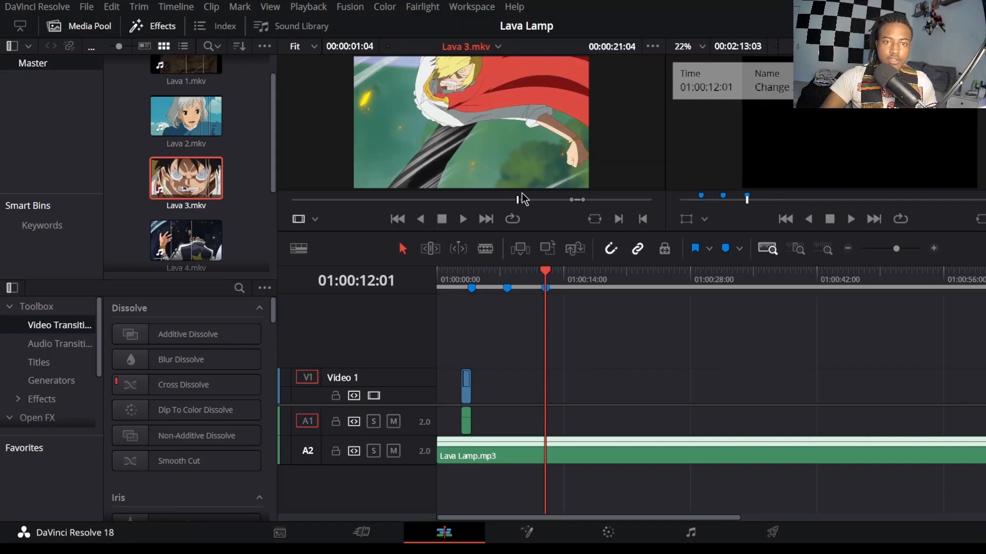
pyautogui.press('Left')
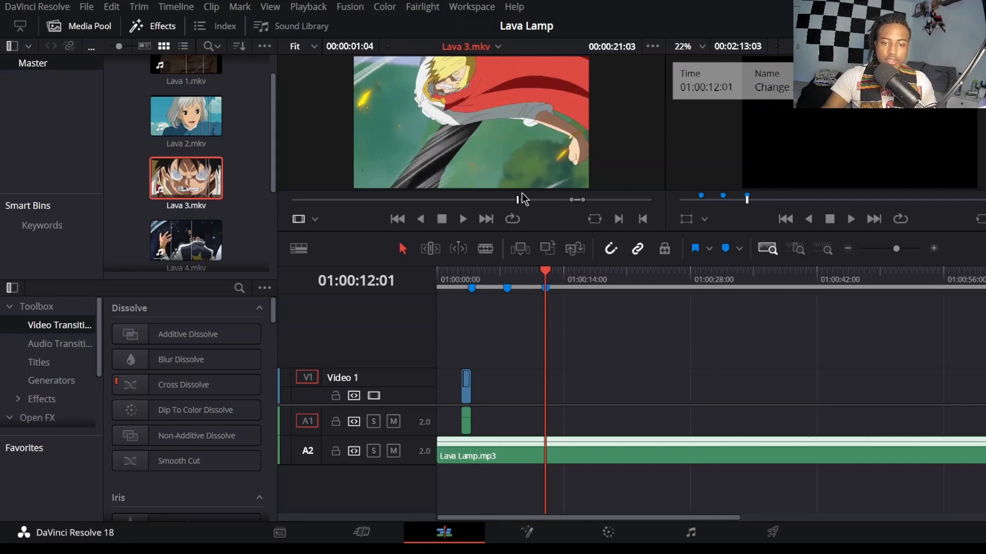
pyautogui.press('i')
pyautogui.press('space')
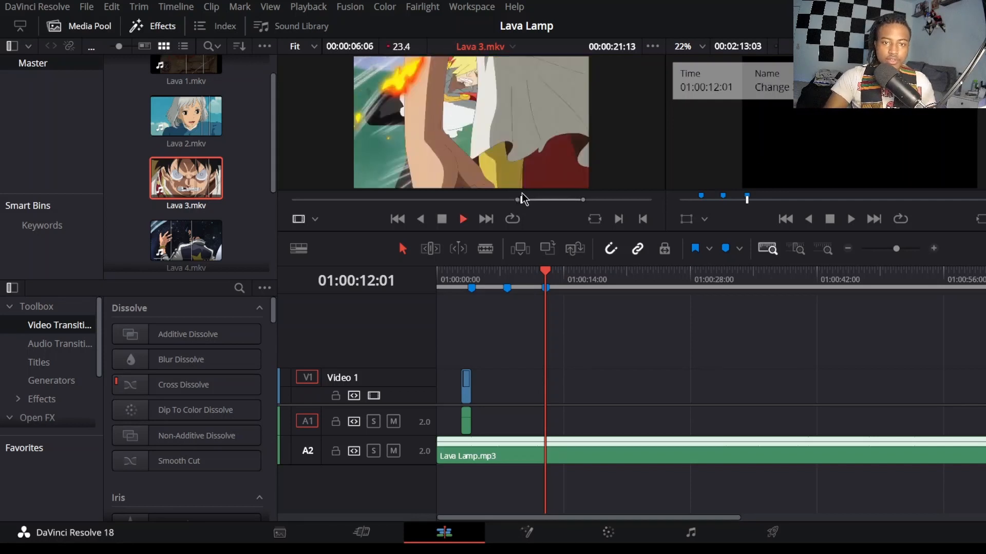
pyautogui.press('space')
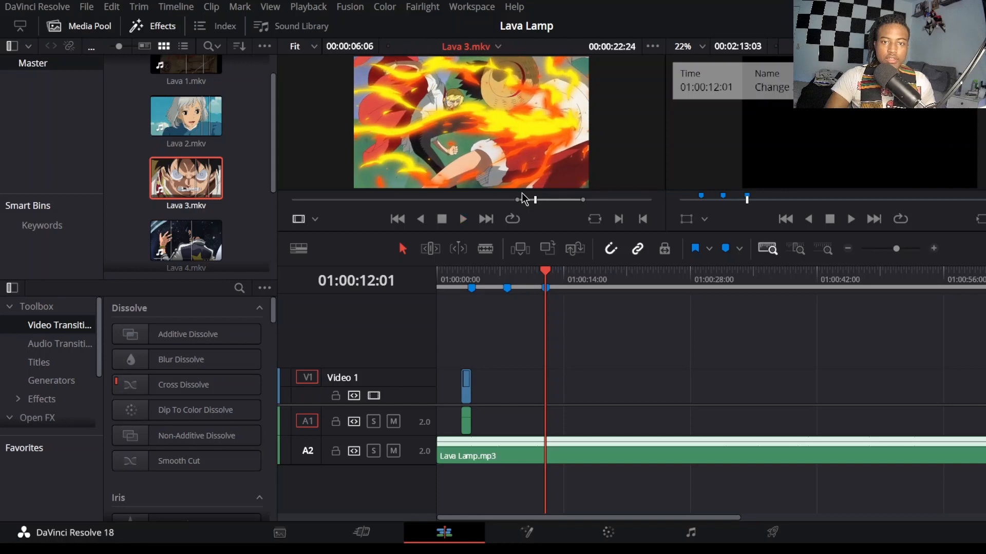
pyautogui.press('o')
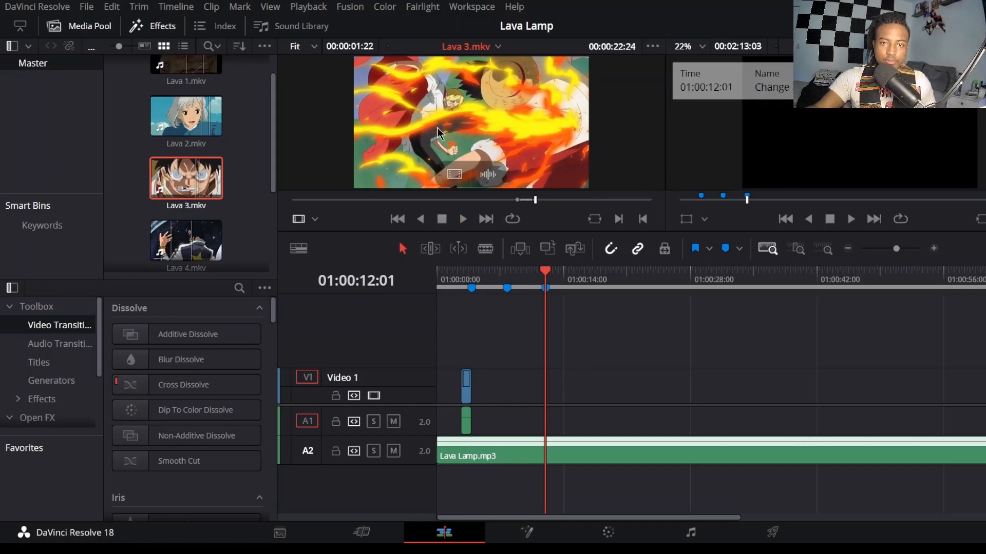
pyautogui.moveTo(475, 116); pyautogui.dragTo(437, 393)
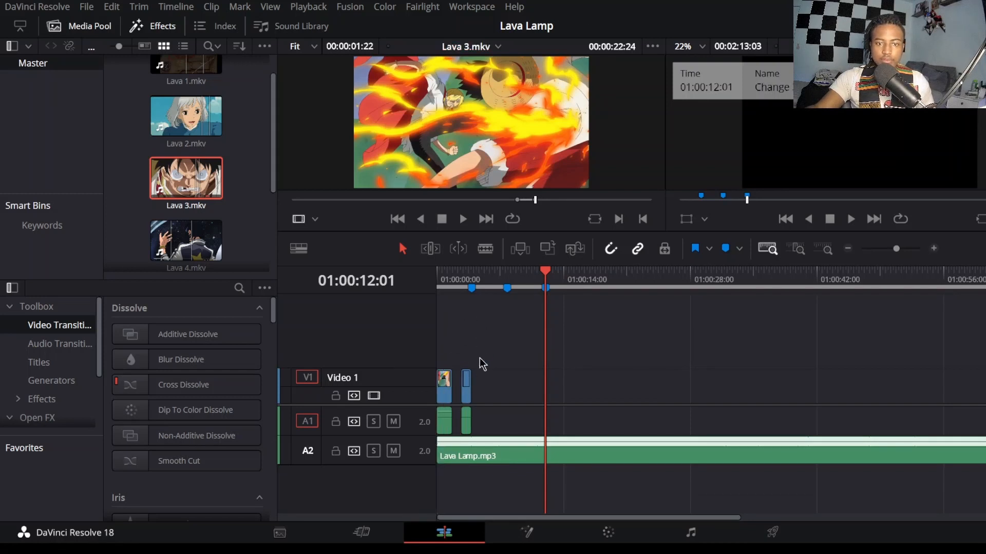
# Step: Move the short second clip directly after the opening clip and play the timeline from the start
pyautogui.moveTo(468, 395); pyautogui.dragTo(457, 390)
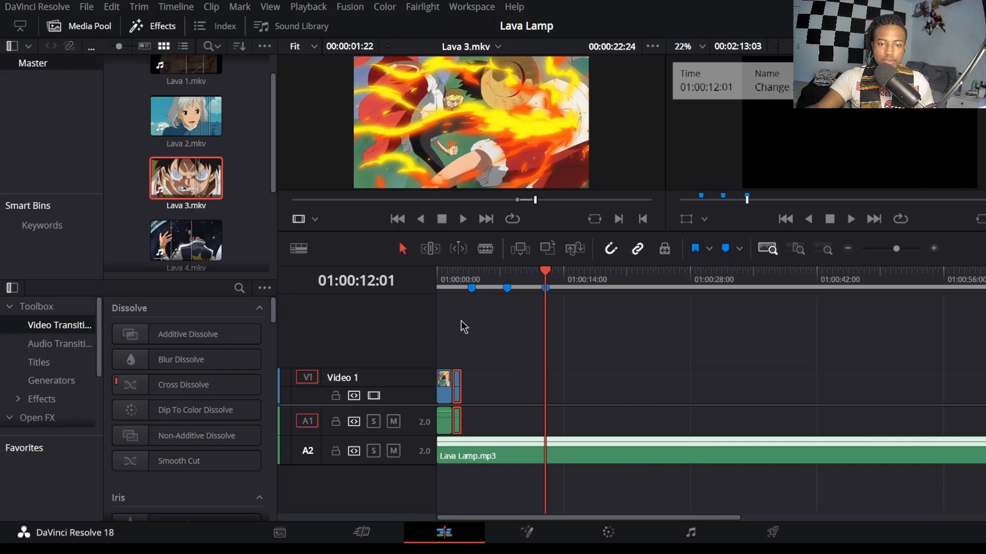
pyautogui.click(442, 278)
pyautogui.click(824, 250)
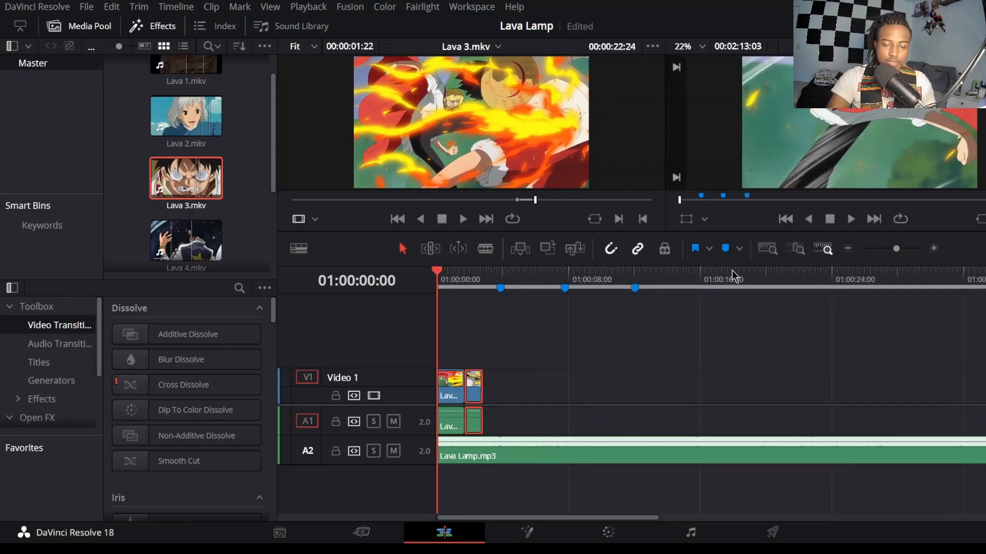
pyautogui.press('space')
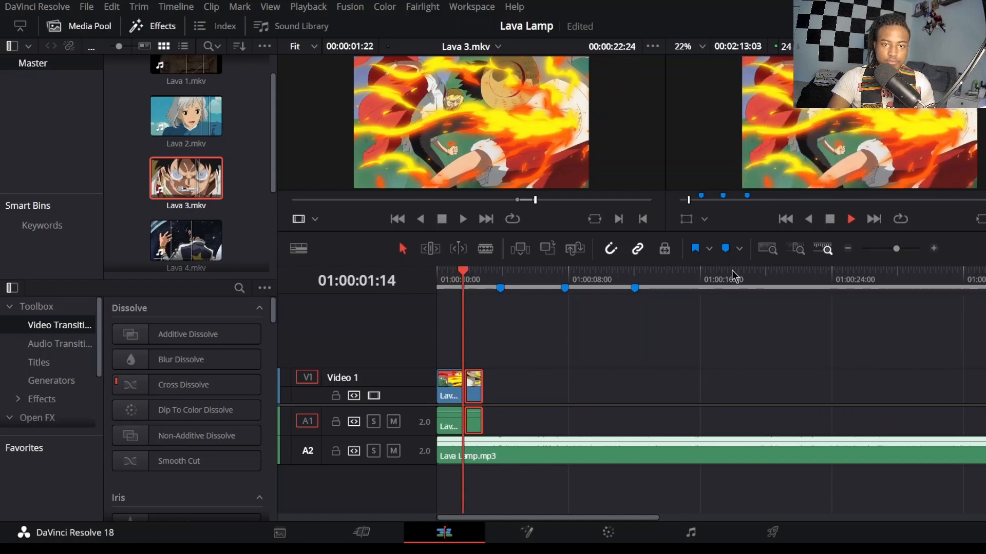
pyautogui.press('space')
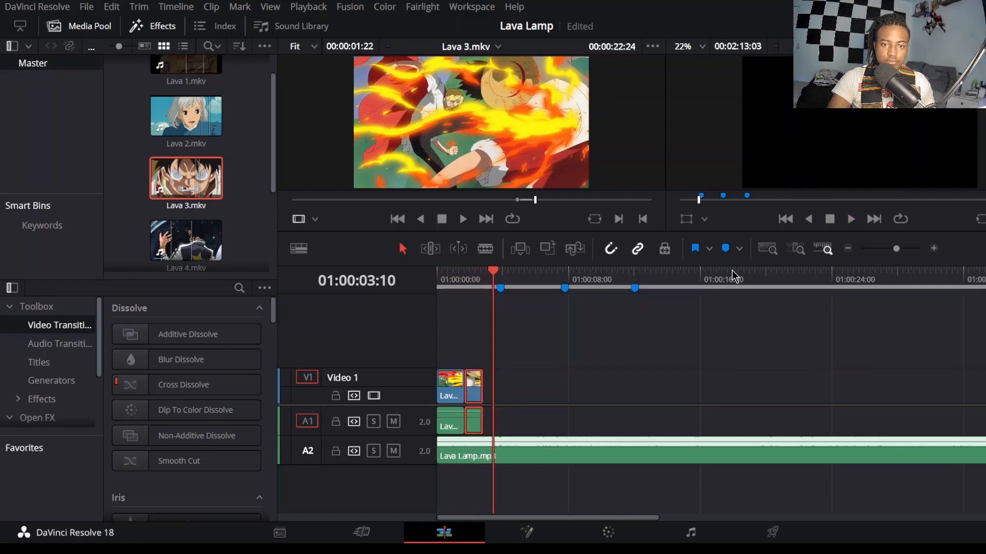
# Step: Align the short second clip's end with the first marker, extend the opening clip to fill the gap, and play the result
pyautogui.moveTo(477, 372); pyautogui.dragTo(485, 396)
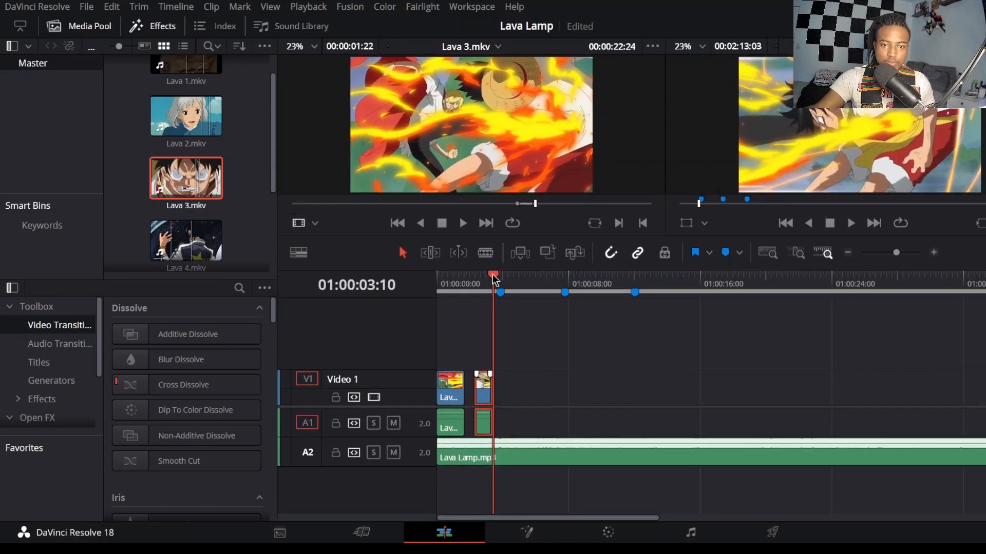
pyautogui.moveTo(495, 281); pyautogui.dragTo(496, 279)
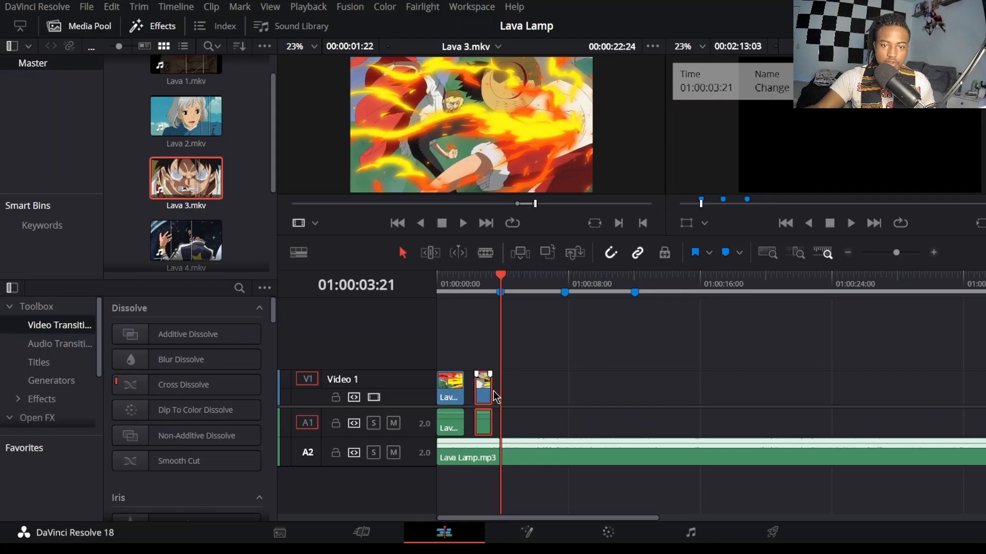
pyautogui.moveTo(494, 390); pyautogui.dragTo(447, 387)
pyautogui.click(440, 280)
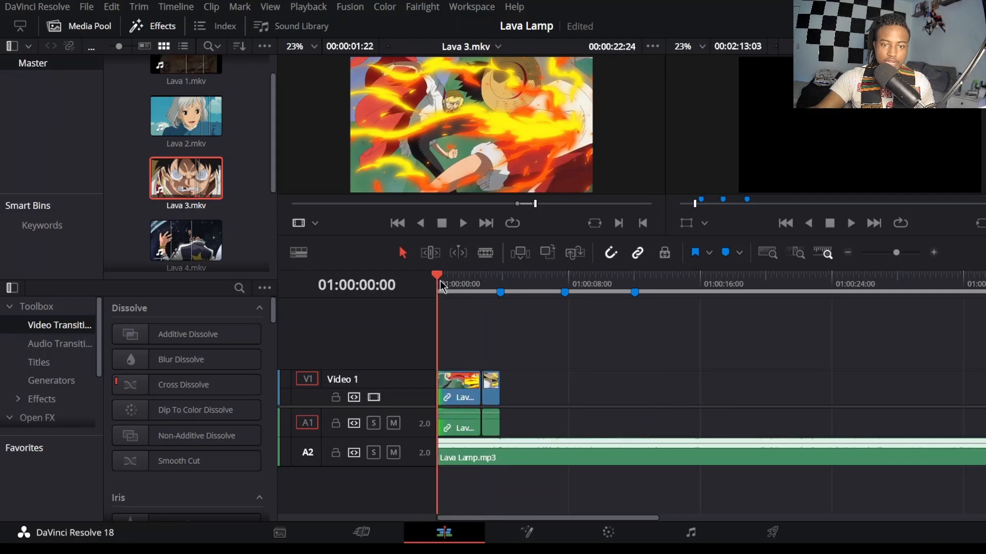
pyautogui.press('space')
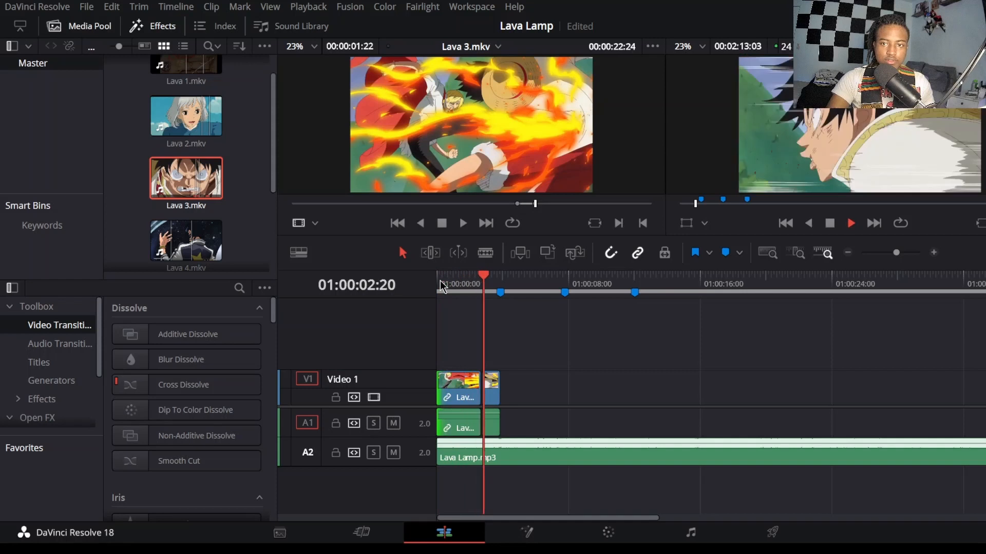
pyautogui.press('space')
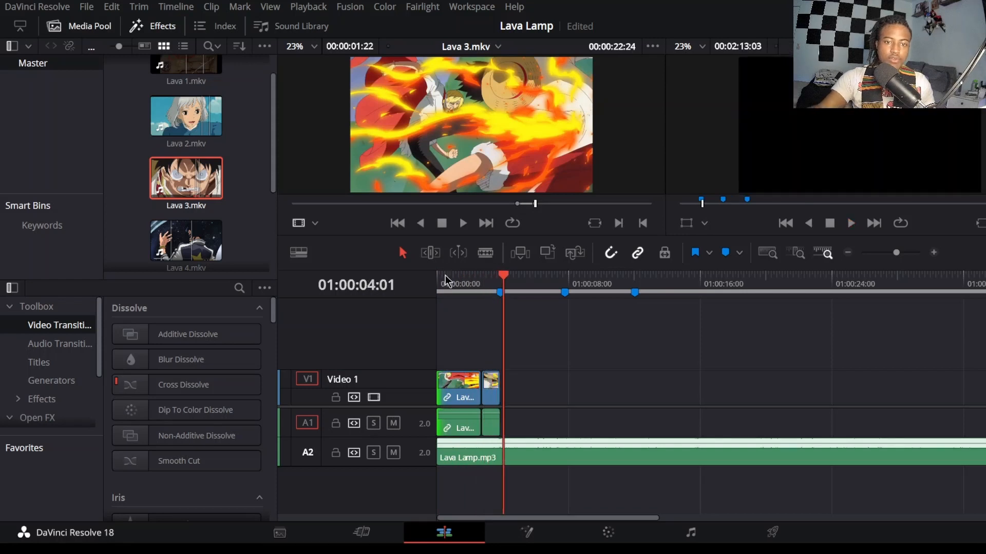
# Step: Place the 00:00:02:29 excerpt of Lava 2.mkv on Video 1 at the first marker, 01:00:03:21, and play the sequence
pyautogui.click(496, 277)
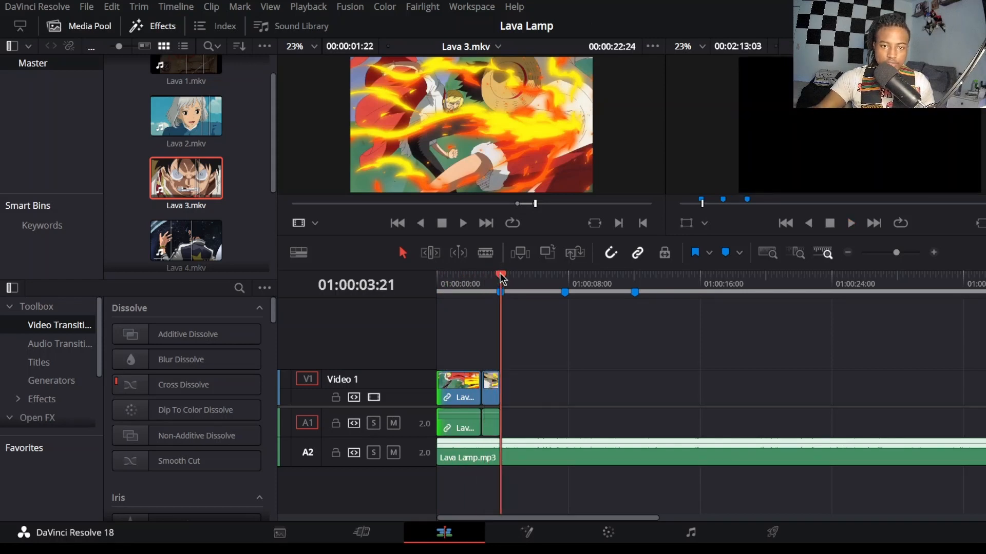
pyautogui.scroll(1, 172, 165)
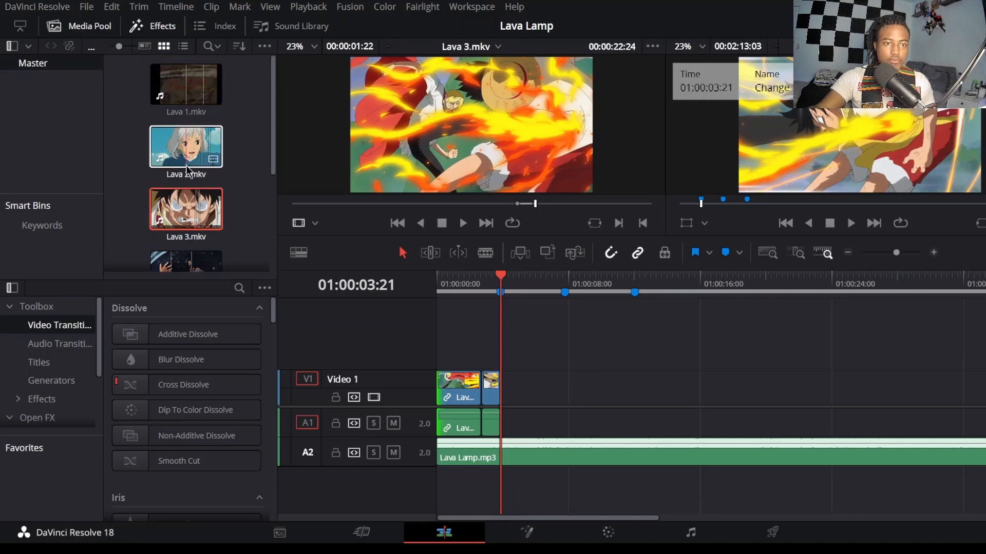
pyautogui.click(186, 165)
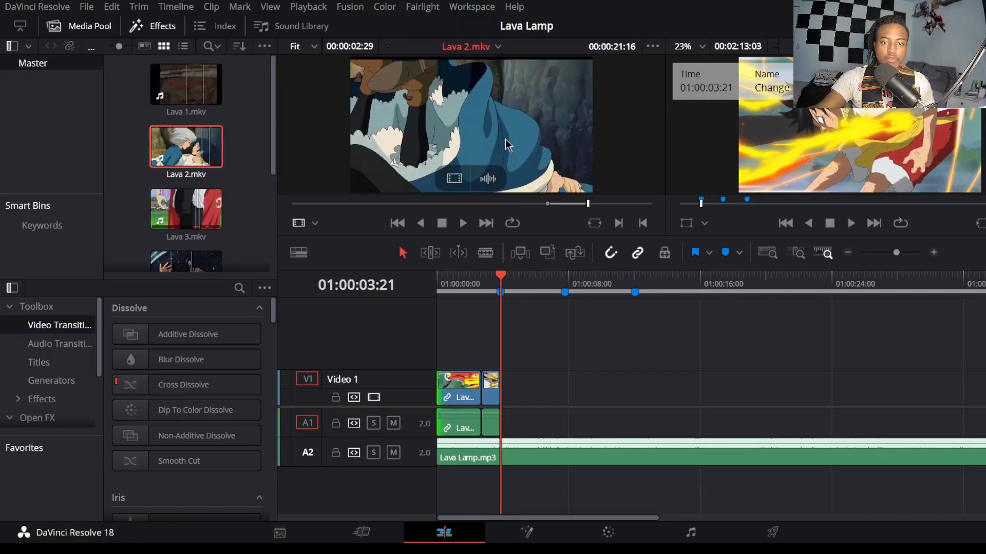
pyautogui.moveTo(473, 123); pyautogui.dragTo(518, 390)
pyautogui.click(466, 282)
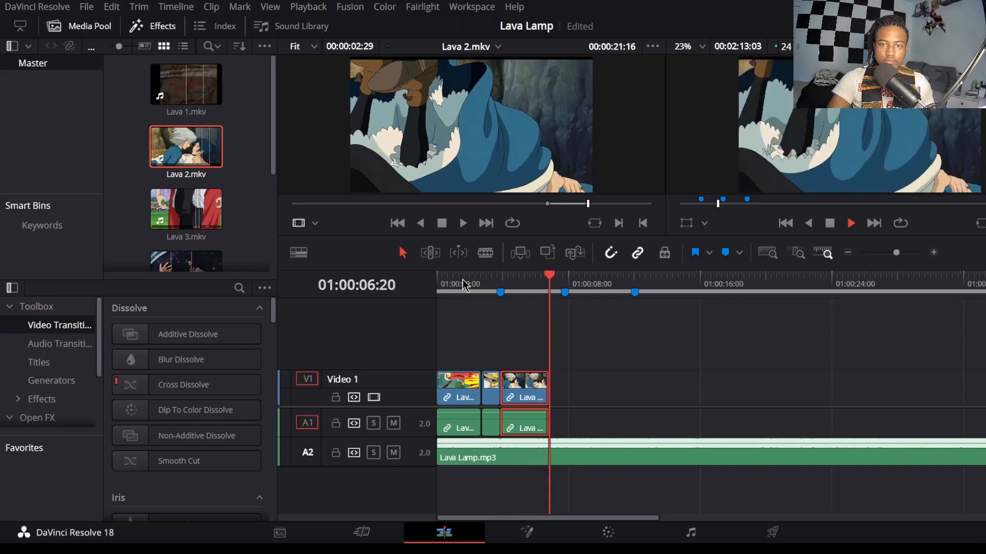
pyautogui.press('space')
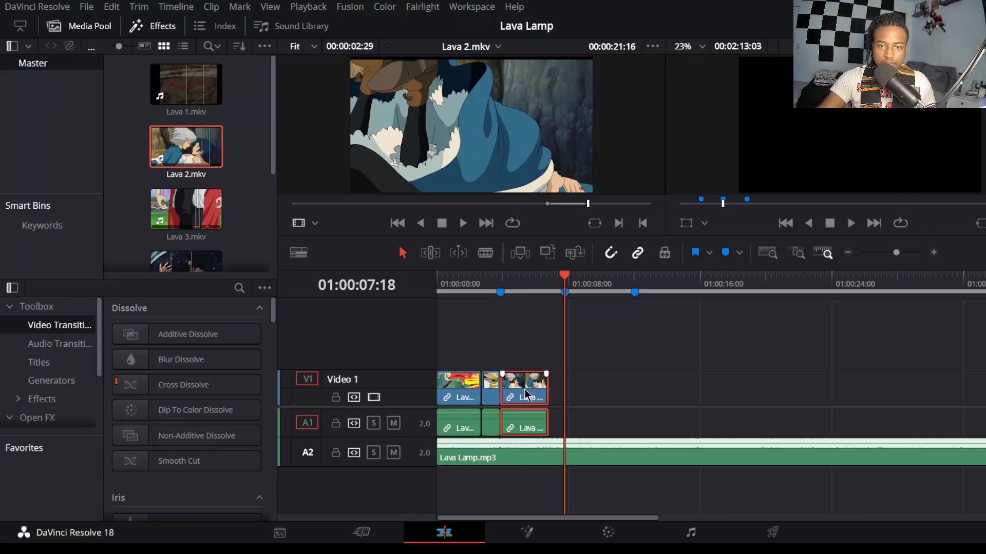
# Step: Extend the Lava 2.mkv clip to fill the span between the first and second markers, and play the sequence
pyautogui.moveTo(525, 389)
pyautogui.mouseDown()
pyautogui.moveTo(540, 390)
pyautogui.moveTo(511, 386)
pyautogui.mouseUp()
pyautogui.click(455, 279)
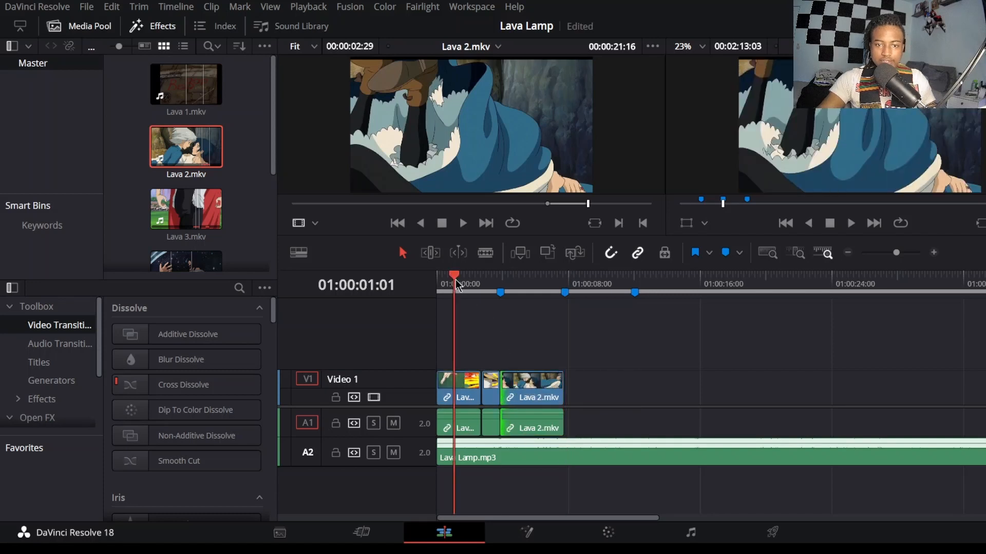
pyautogui.press('space')
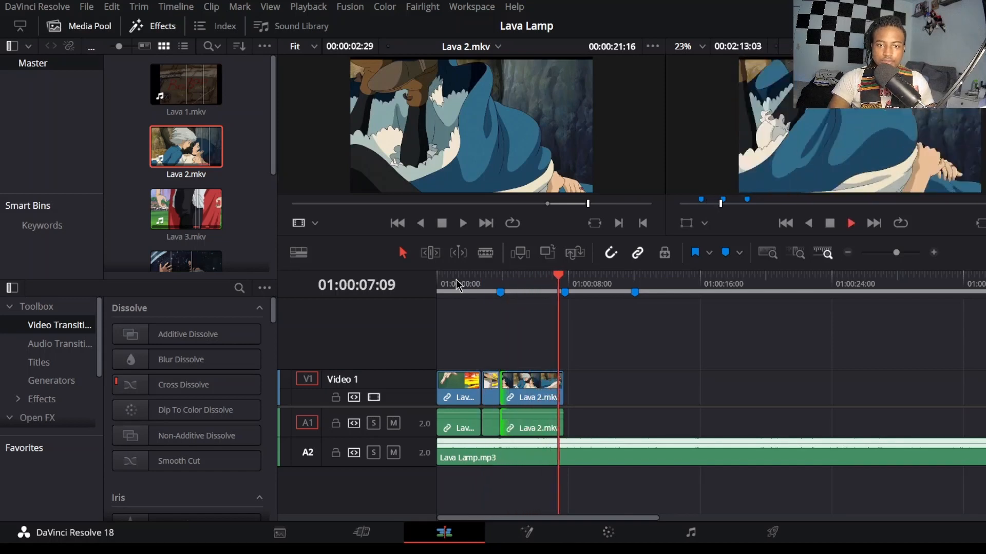
pyautogui.press('space')
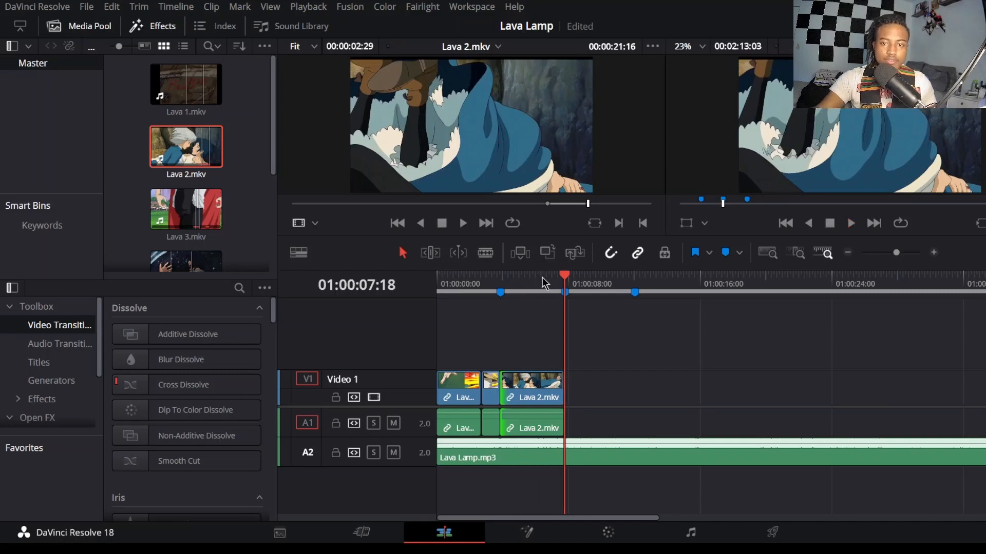
# Step: Preview the marked excerpts of Lava 1.mkv and Lava 4.mkv in the source viewer
pyautogui.click(189, 108)
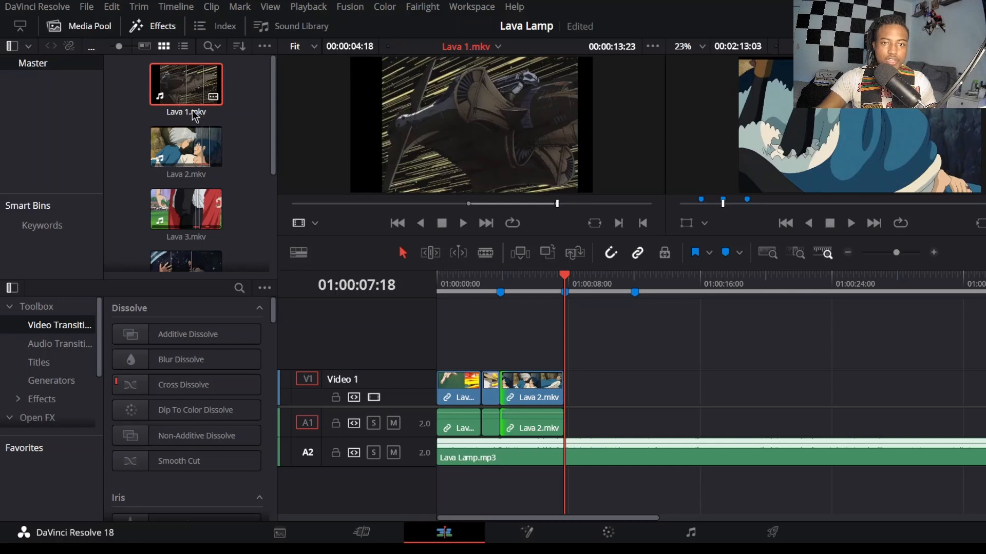
pyautogui.scroll(-2, 194, 154)
pyautogui.click(194, 150)
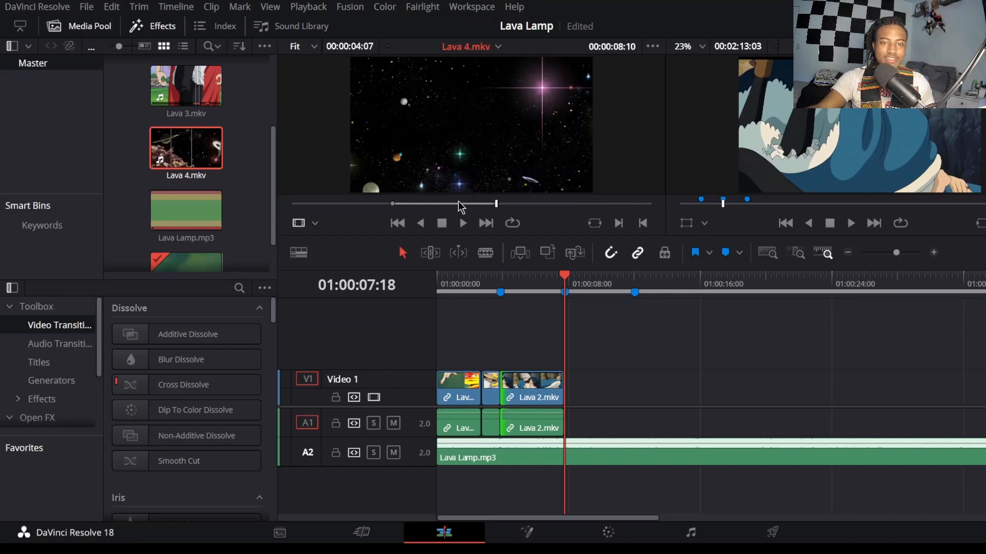
# Step: Scrub back through the marked Lava 4.mkv excerpt in the source viewer and play it to its end
pyautogui.moveTo(436, 205); pyautogui.dragTo(356, 211)
pyautogui.moveTo(414, 205)
pyautogui.mouseDown()
pyautogui.moveTo(455, 203)
pyautogui.moveTo(432, 209)
pyautogui.mouseUp()
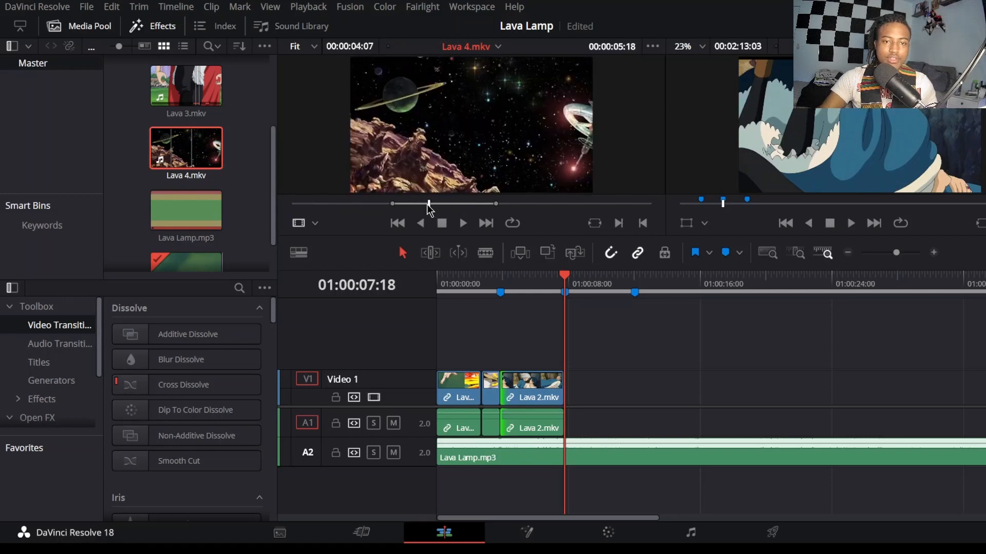
pyautogui.press('space')
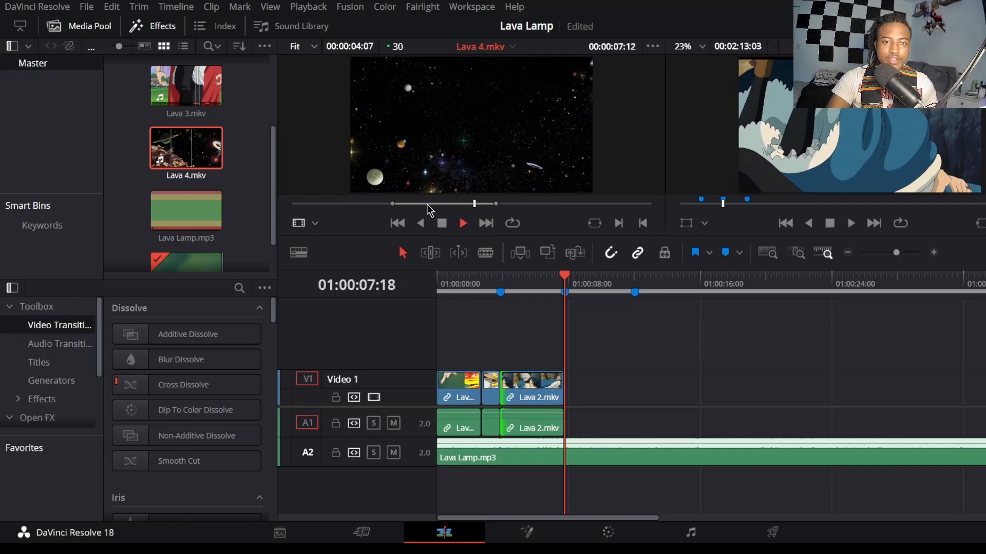
pyautogui.press('space')
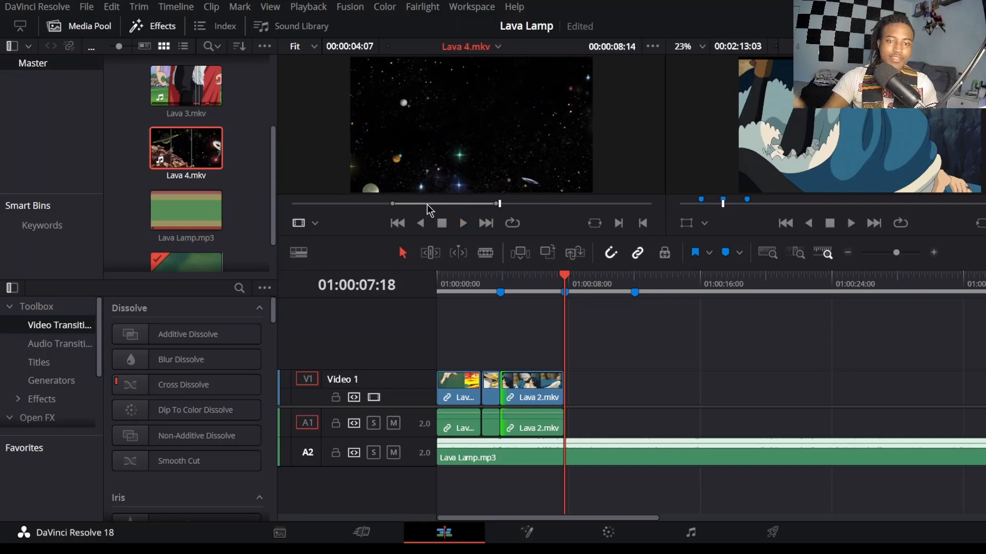
# Step: Place the Lava 1.mkv excerpt between the second and third markers on Video 1, and the Lava 4.mkv excerpt right after it
pyautogui.scroll(3, 204, 160)
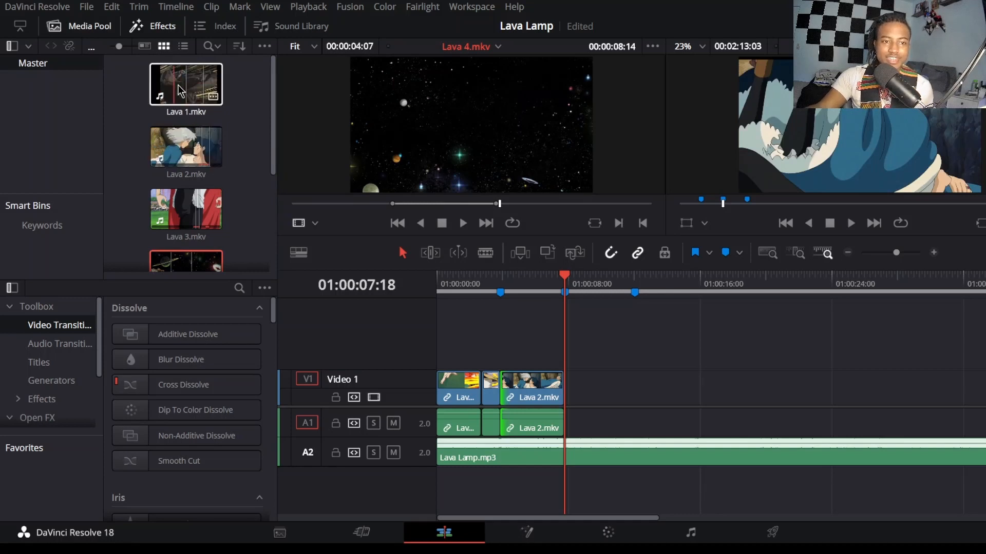
pyautogui.moveTo(179, 91); pyautogui.dragTo(573, 400)
pyautogui.click(570, 328)
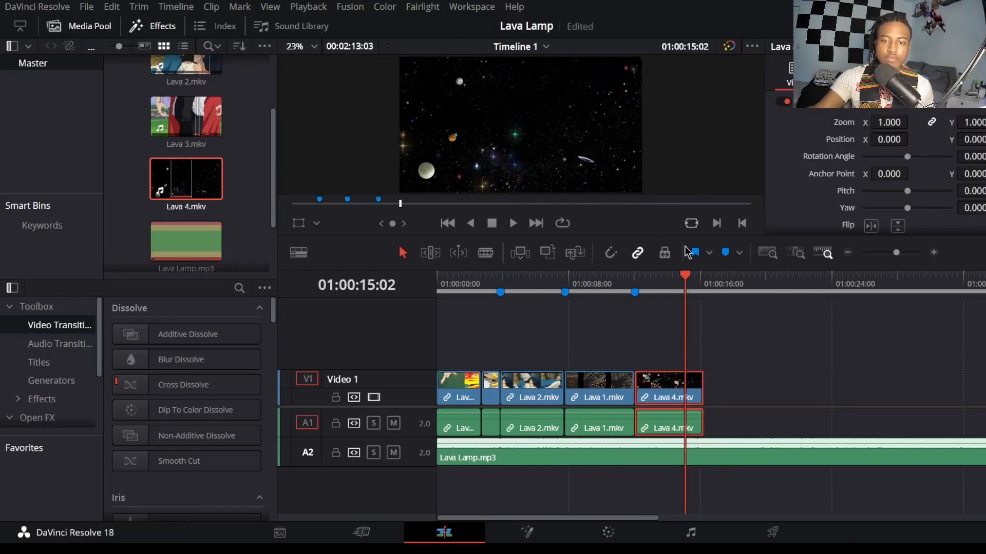
# Step: Shorten the Lava 4.mkv clip, align its start with the third marker with snapping on, and play the result
pyautogui.moveTo(642, 385); pyautogui.dragTo(674, 395)
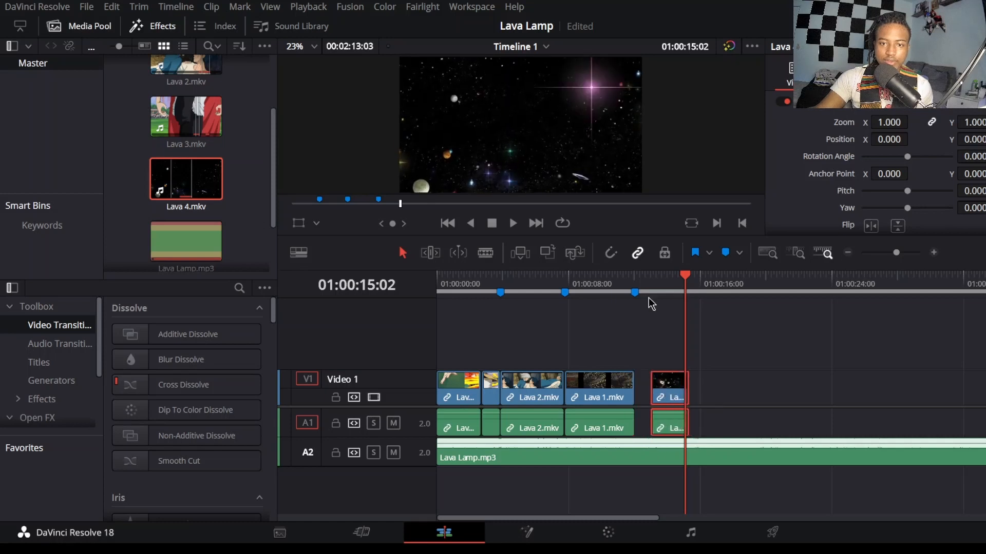
pyautogui.click(610, 253)
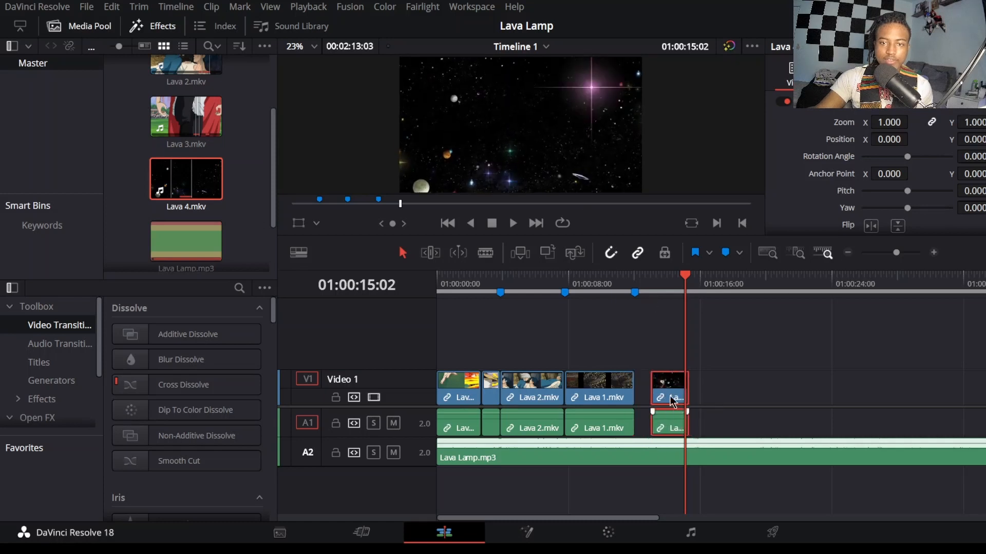
pyautogui.moveTo(671, 400); pyautogui.dragTo(655, 399)
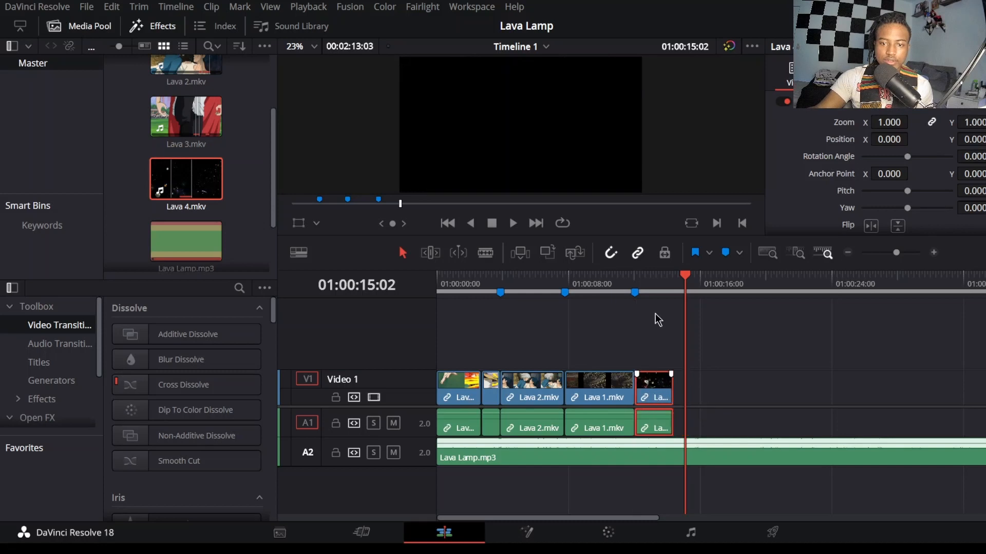
pyautogui.hotkey('shift', 'Up')
pyautogui.press('space')
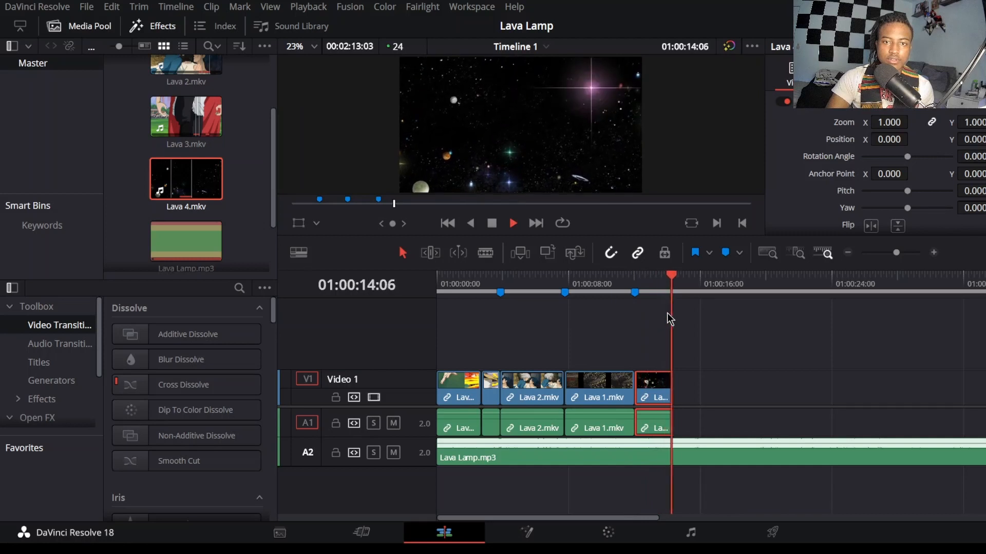
pyautogui.press('space')
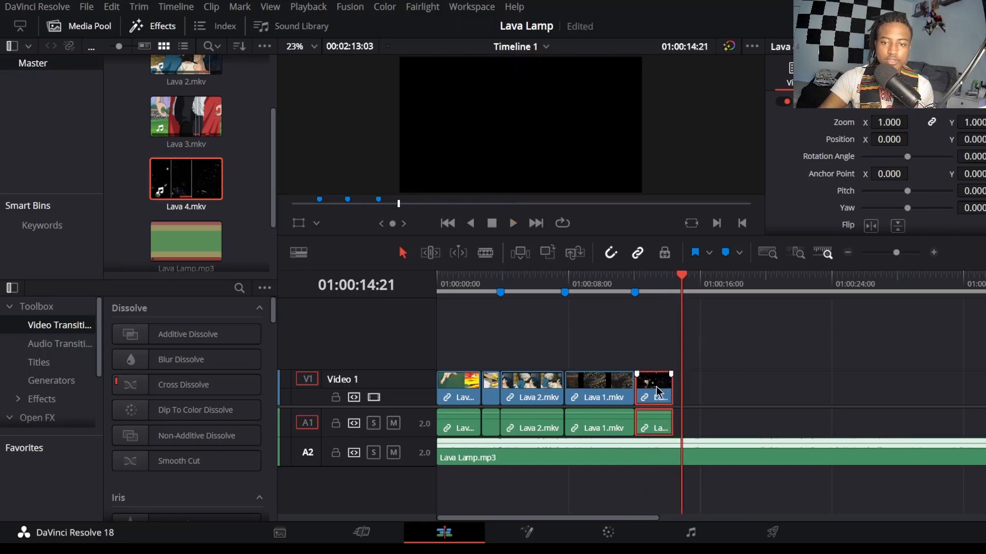
# Step: Extend the end of the Lava 4.mkv clip to 01:00:14:21 and play it from the third marker
pyautogui.moveTo(662, 400); pyautogui.dragTo(638, 391)
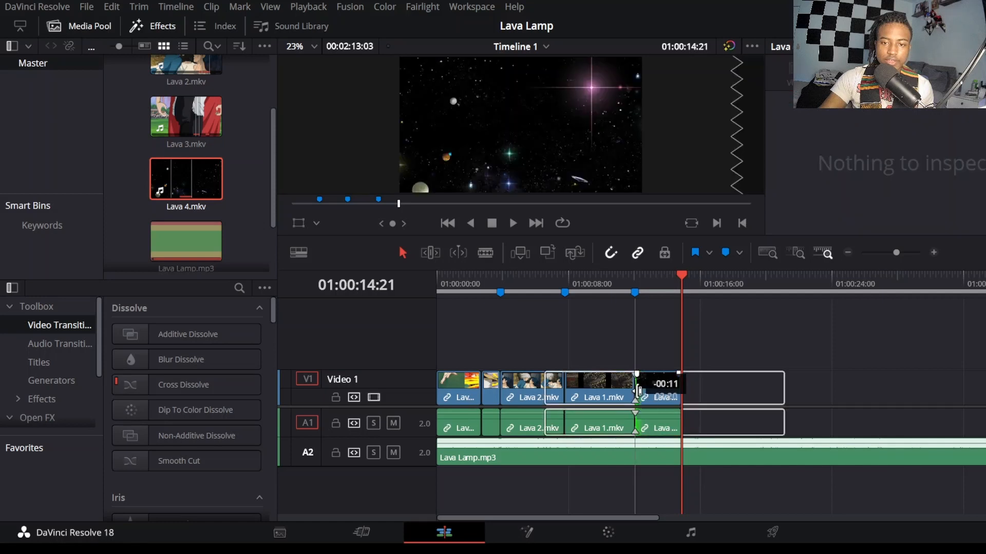
pyautogui.click(635, 276)
pyautogui.press('space')
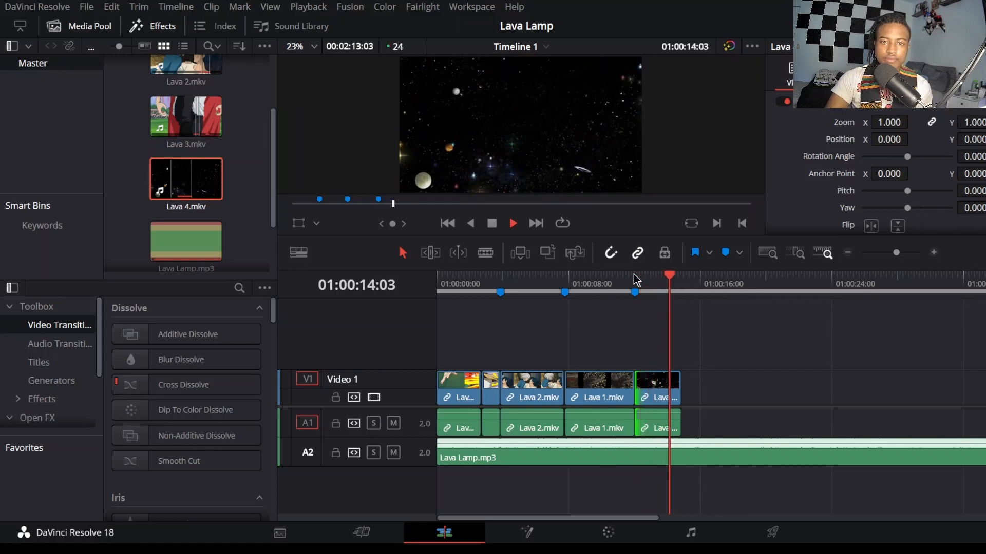
pyautogui.press('space')
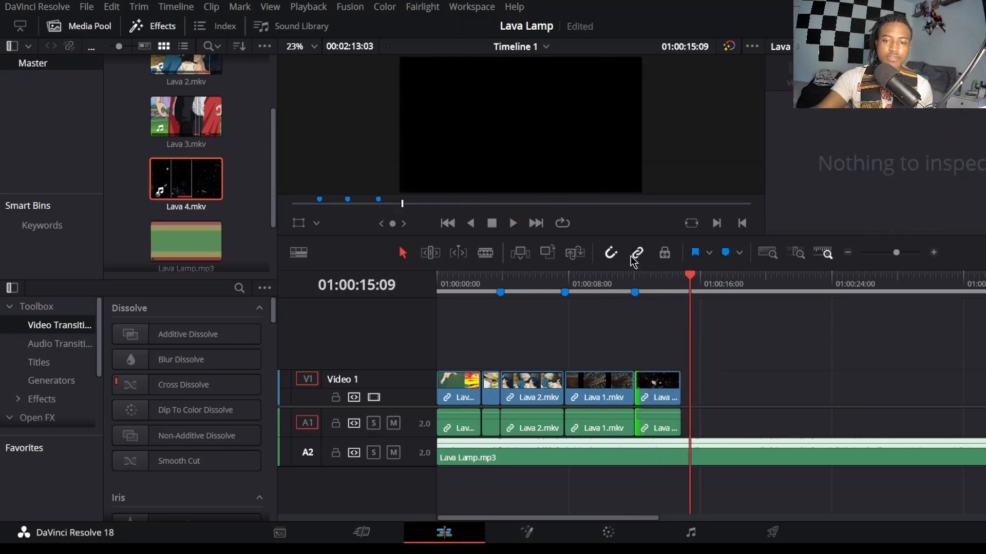
pyautogui.click(680, 284)
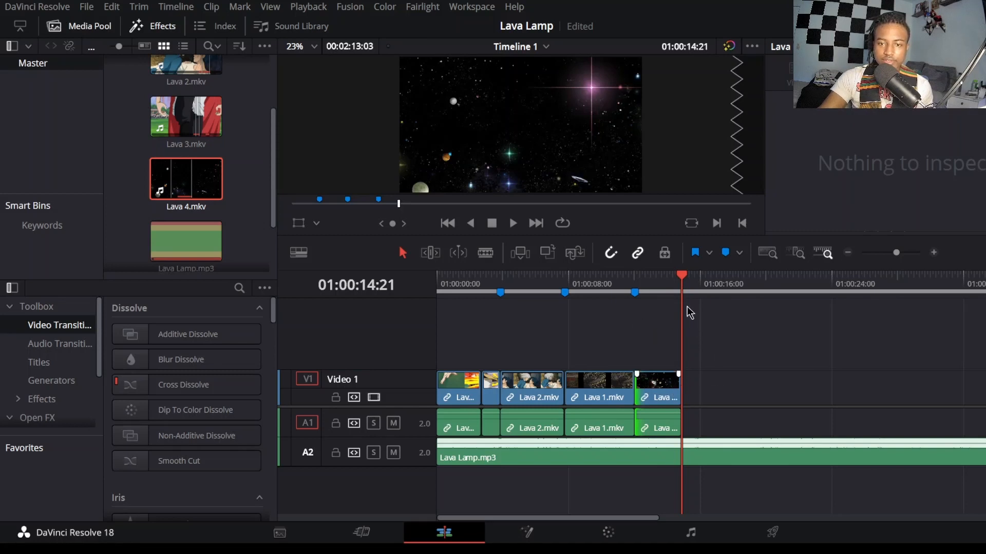
pyautogui.press('space')
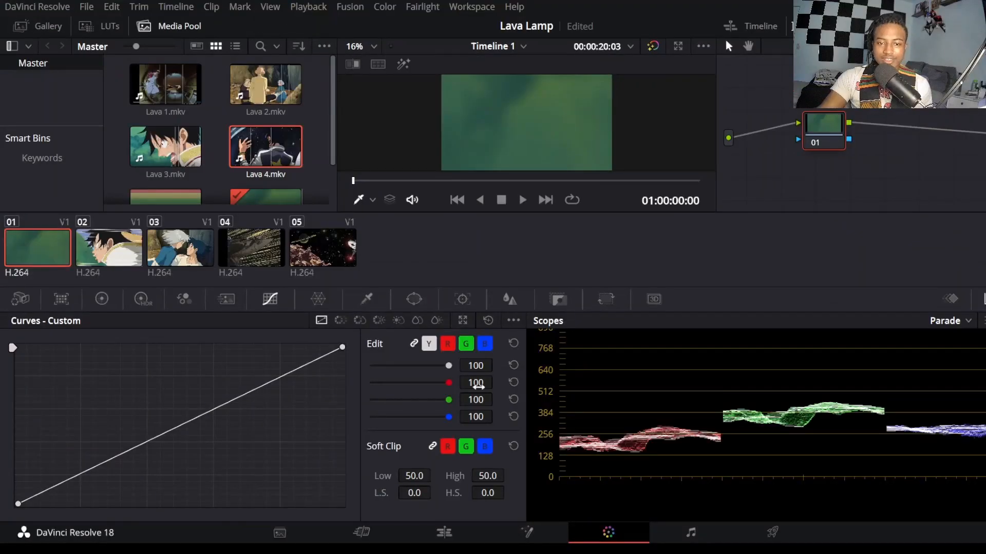
# Step: Using the primary color wheels, grade clip 01 at frame 01:00:02:01 with Lift at -0.08 and Gain at 0.95
pyautogui.click(102, 299)
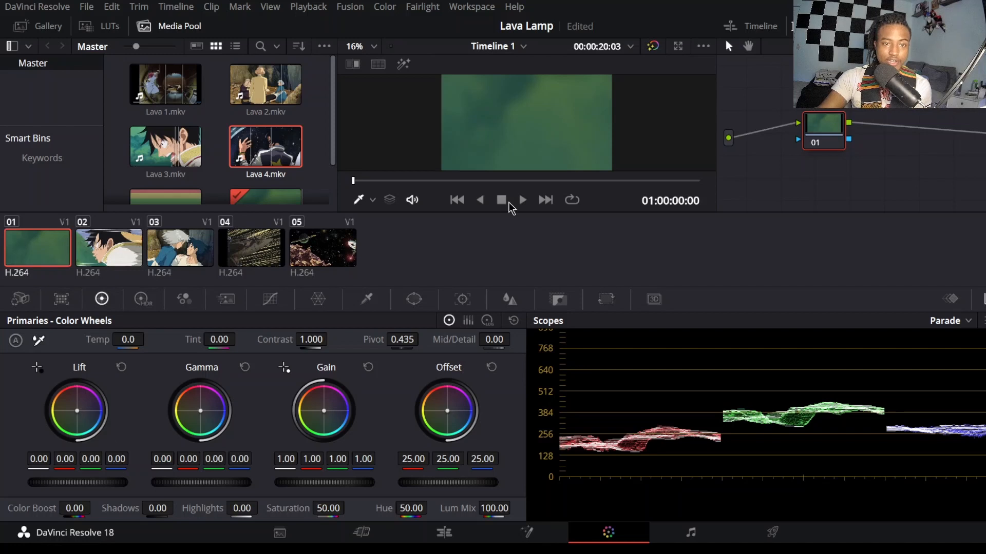
pyautogui.press('space')
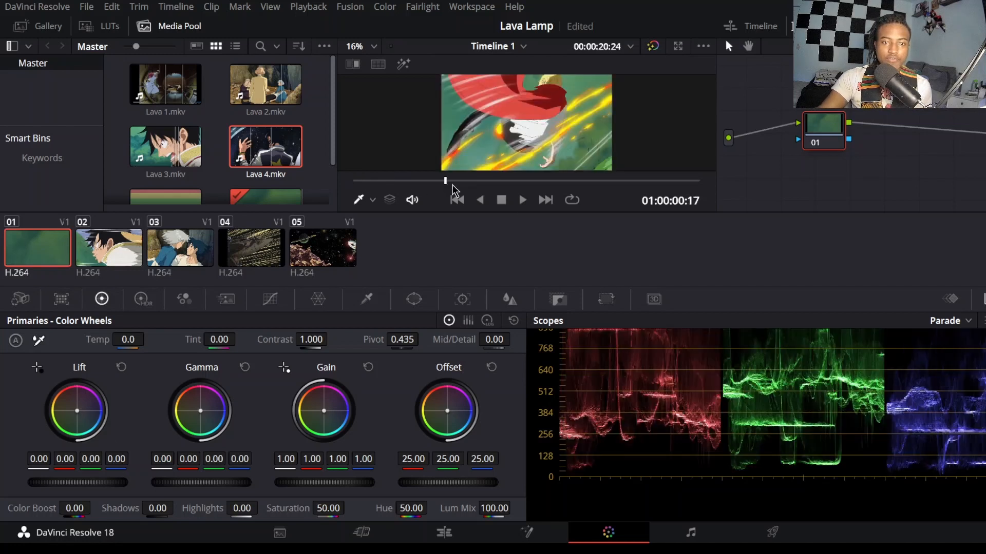
pyautogui.moveTo(485, 186); pyautogui.dragTo(619, 188)
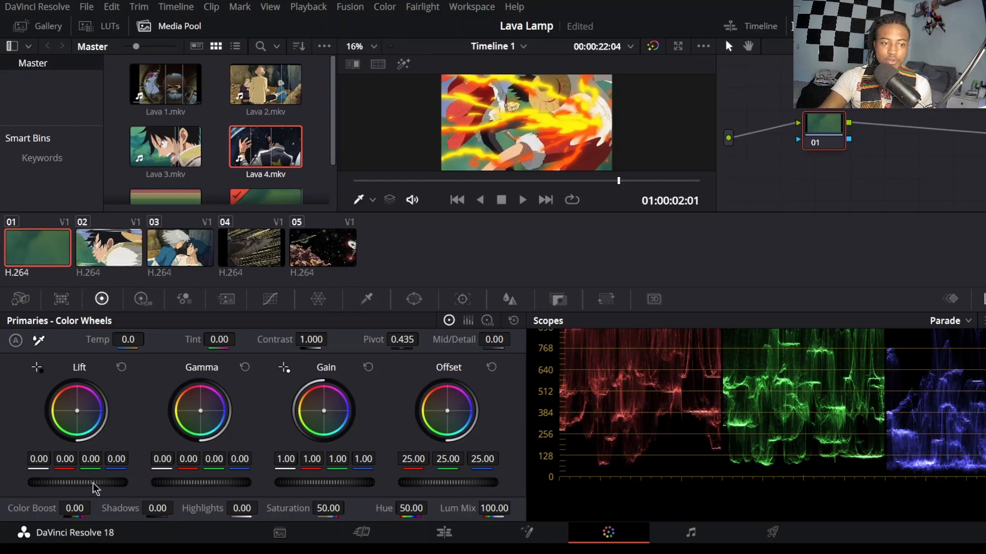
pyautogui.moveTo(77, 483); pyautogui.dragTo(57, 483)
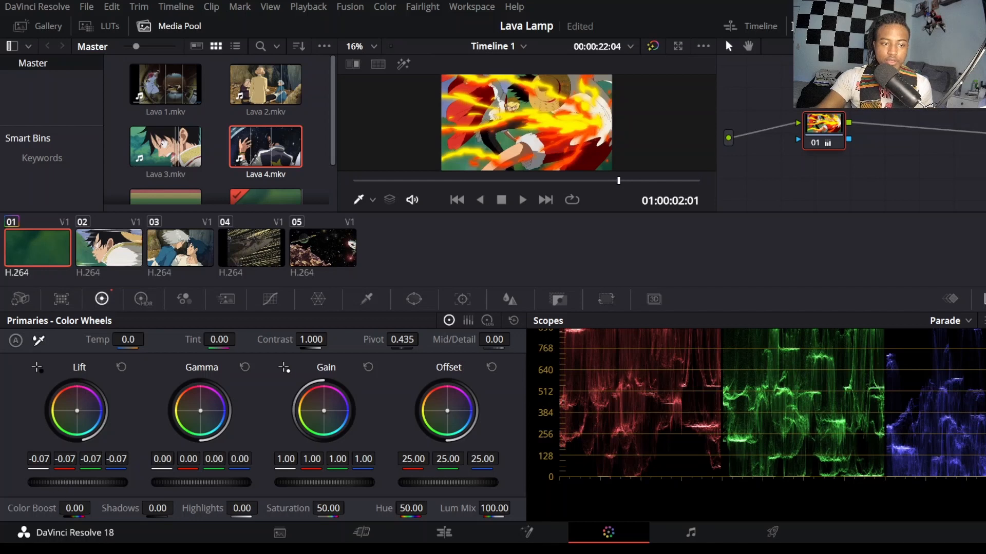
pyautogui.moveTo(70, 482)
pyautogui.mouseDown()
pyautogui.moveTo(54, 482)
pyautogui.moveTo(65, 482)
pyautogui.mouseUp()
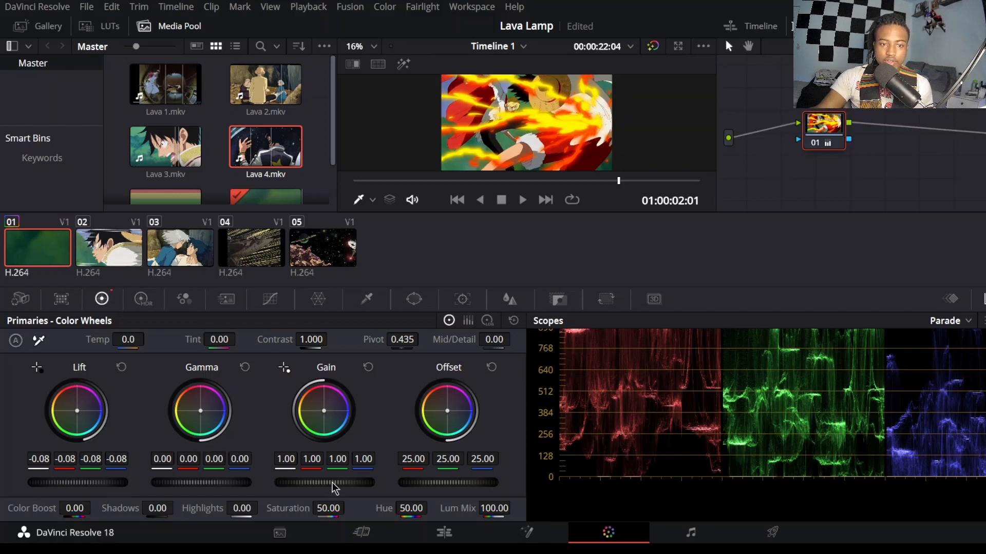
pyautogui.moveTo(324, 482); pyautogui.dragTo(311, 483)
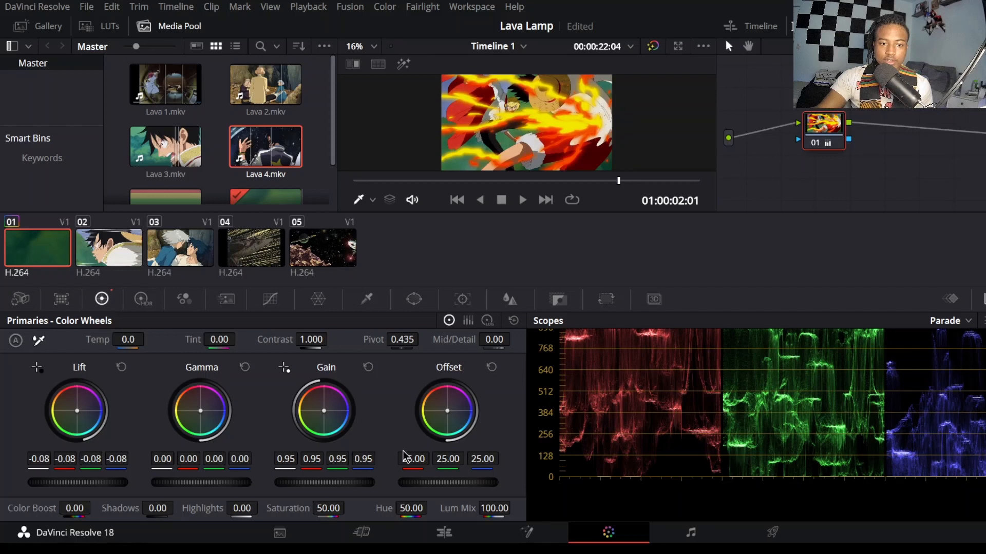
pyautogui.moveTo(200, 490); pyautogui.dragTo(202, 490)
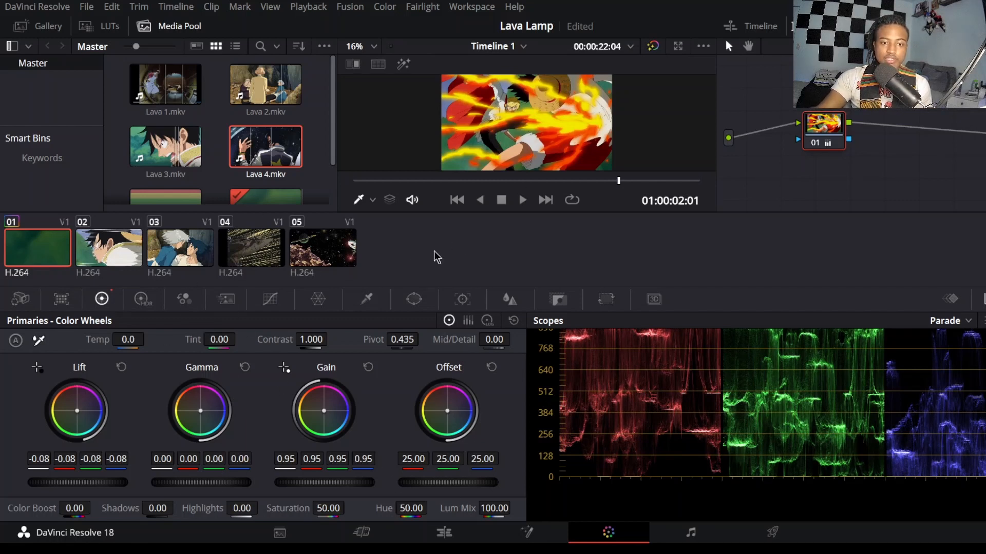
# Step: Set clip 02's Lift to -0.08 and Gain to 0.95, judging the image at frame 01:00:03:06
pyautogui.click(119, 261)
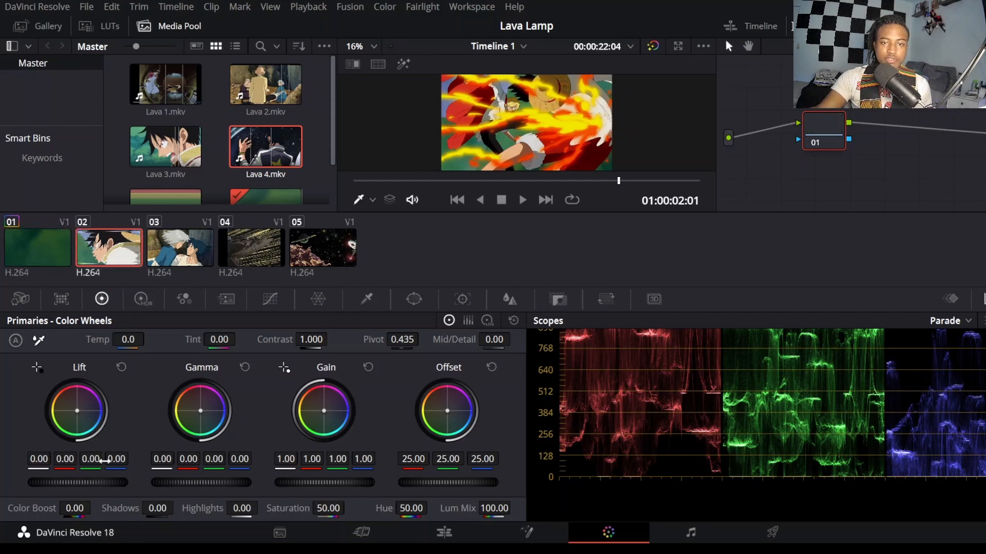
pyautogui.moveTo(449, 190); pyautogui.dragTo(513, 191)
pyautogui.moveTo(90, 485)
pyautogui.mouseDown()
pyautogui.moveTo(62, 485)
pyautogui.moveTo(72, 486)
pyautogui.mouseUp()
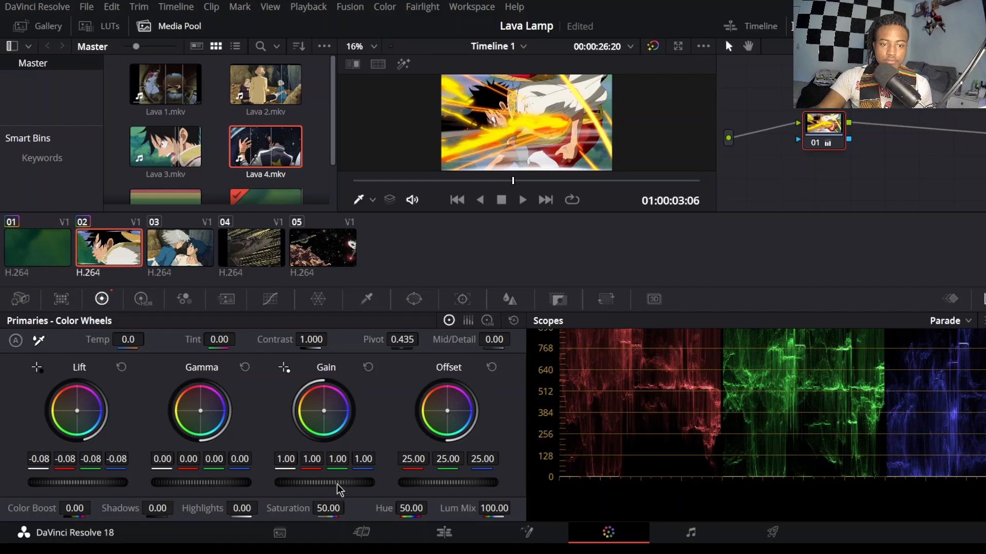
pyautogui.moveTo(337, 485); pyautogui.dragTo(325, 484)
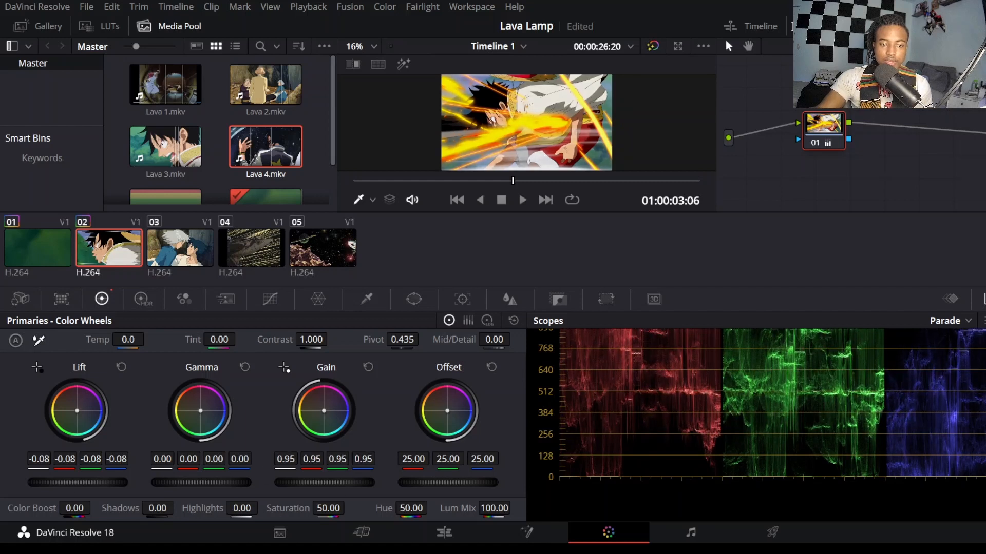
# Step: Check clip 01's grade, then reset clip 02's Lift and Gain and reapply -0.08 and 0.95 at frame 01:00:03:12
pyautogui.click(49, 244)
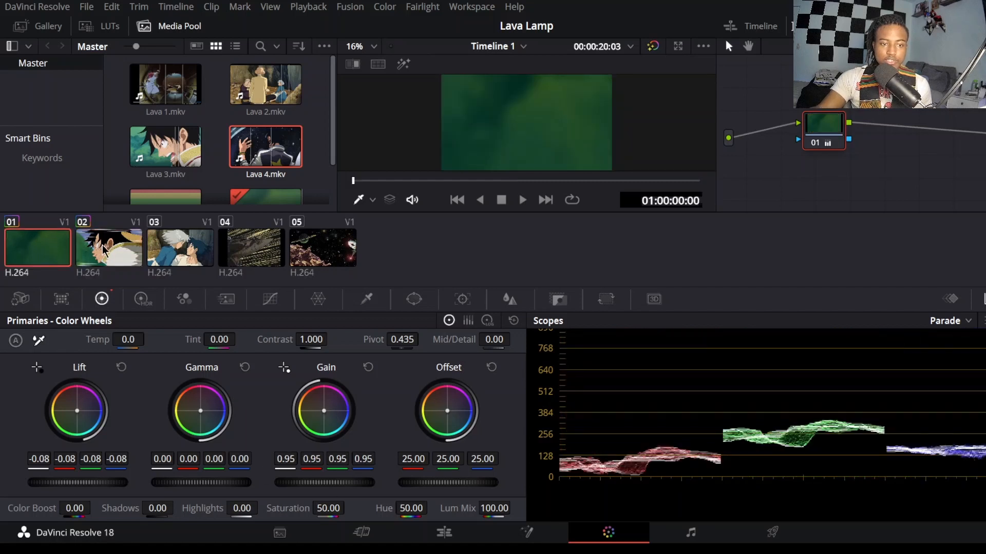
pyautogui.click(105, 251)
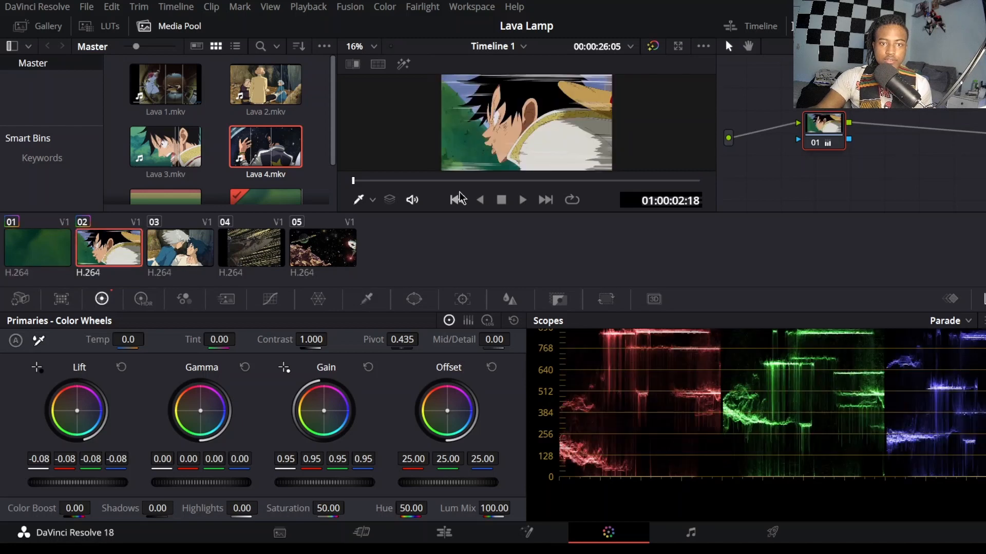
pyautogui.moveTo(469, 190); pyautogui.dragTo(590, 189)
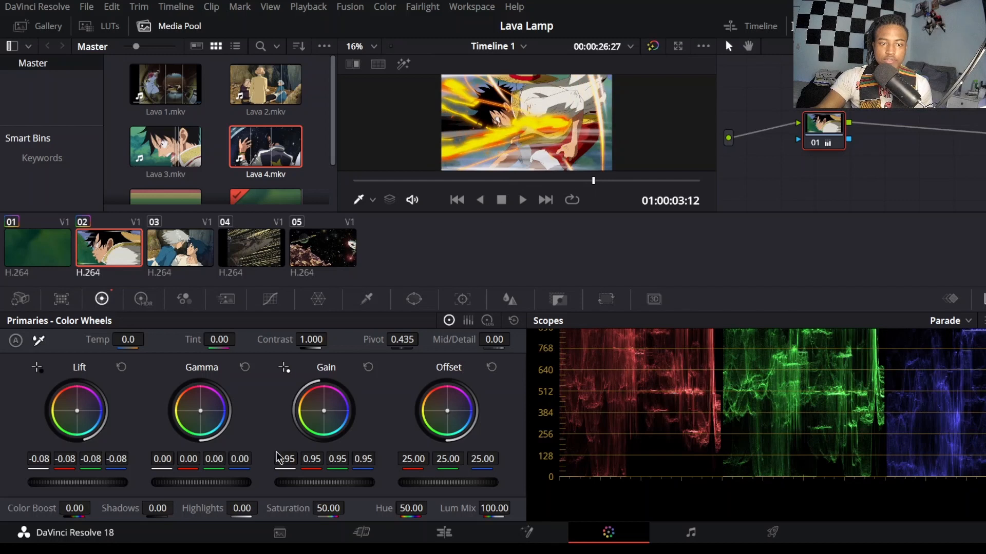
pyautogui.click(121, 367)
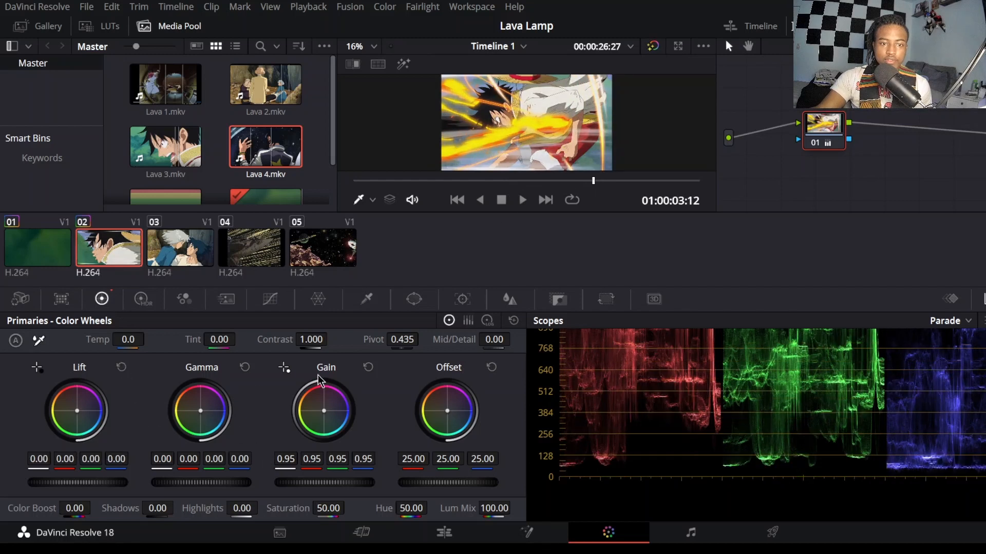
pyautogui.click(367, 368)
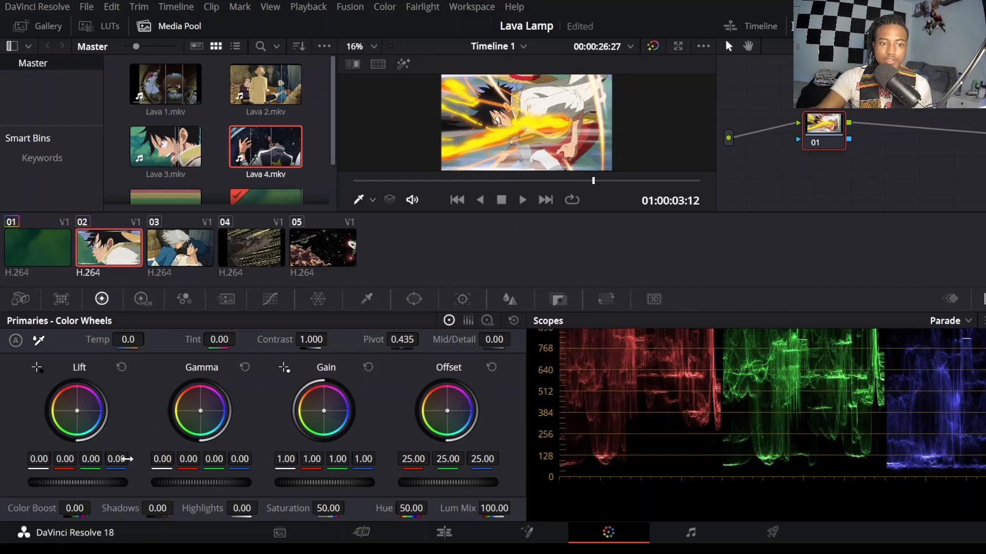
pyautogui.moveTo(115, 483); pyautogui.dragTo(95, 483)
pyautogui.moveTo(332, 483); pyautogui.dragTo(322, 483)
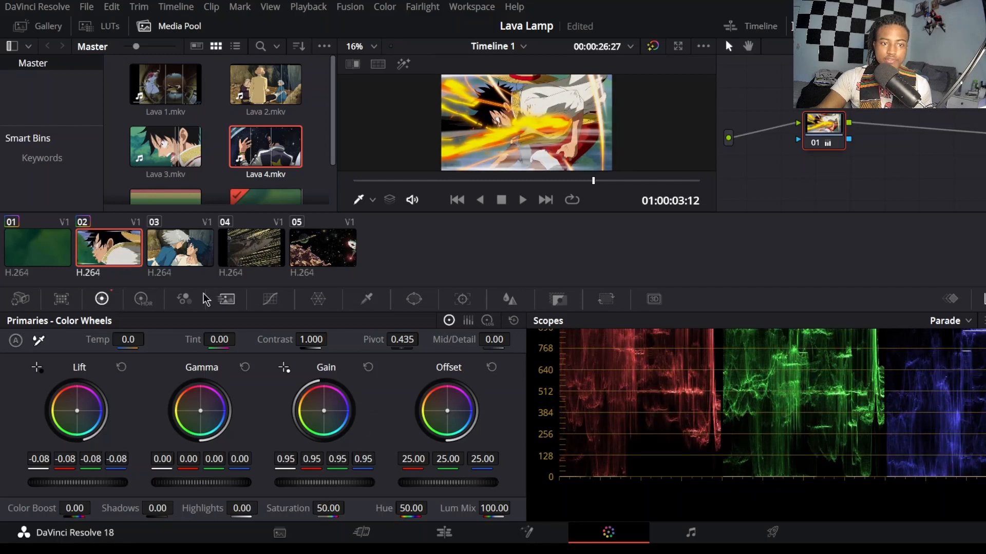
# Step: Grade clip 03 at frame 01:00:05:10 with Lift at -0.08 and Gain at 1.04
pyautogui.click(172, 250)
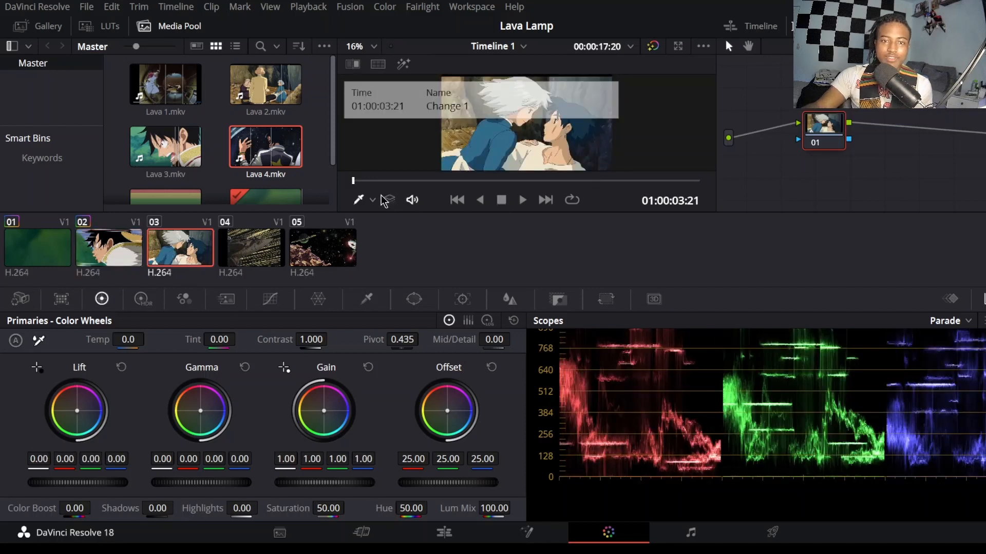
pyautogui.click(493, 183)
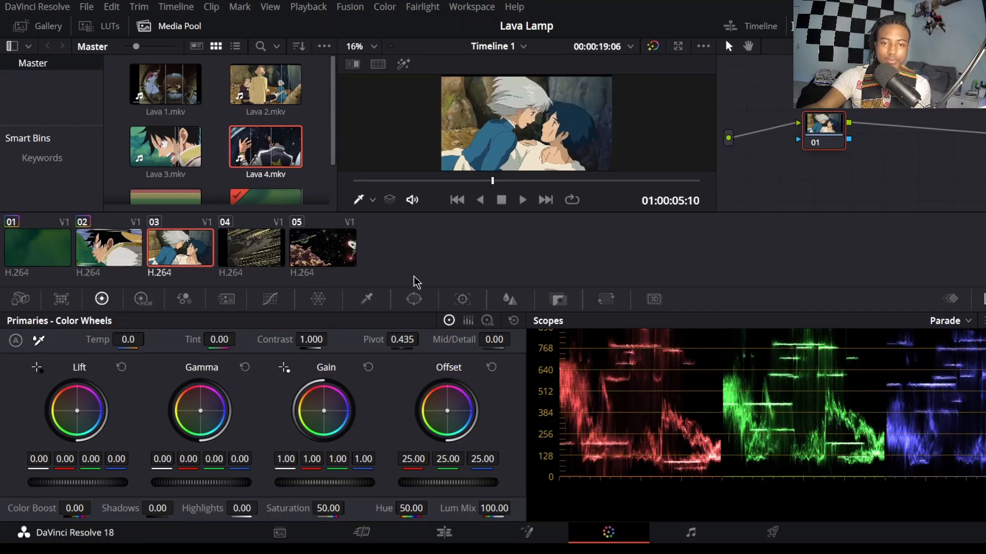
pyautogui.moveTo(95, 487); pyautogui.dragTo(50, 487)
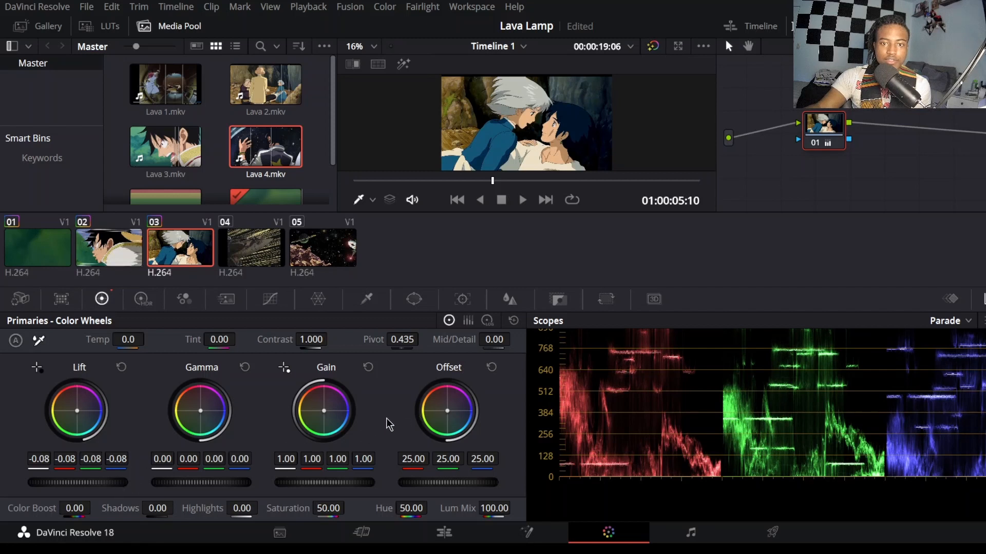
pyautogui.moveTo(322, 484); pyautogui.dragTo(334, 484)
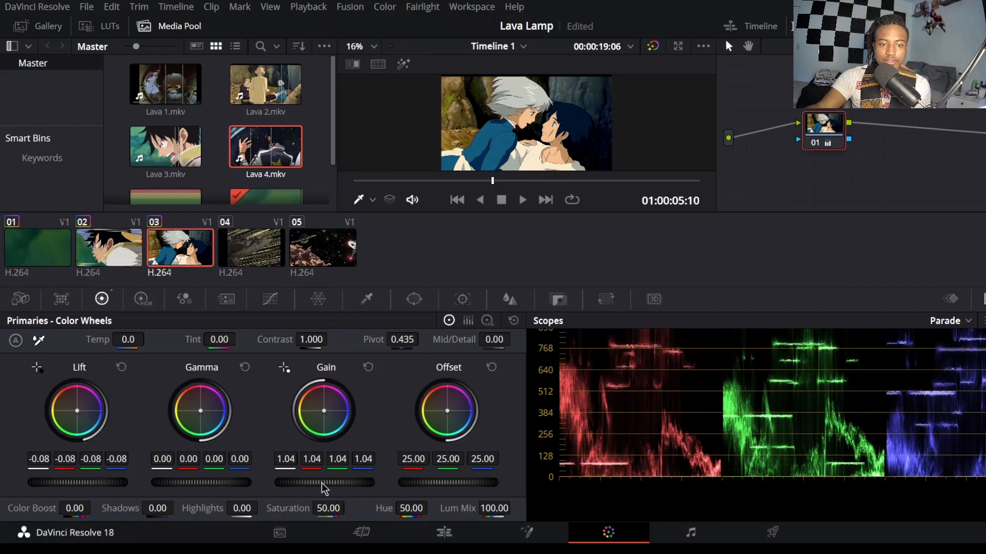
# Step: Grade clip 04 at frame 01:00:09:14 with Lift at -0.03 and Gain at 1.01, and check it in playback
pyautogui.click(246, 251)
pyautogui.moveTo(462, 183); pyautogui.dragTo(501, 185)
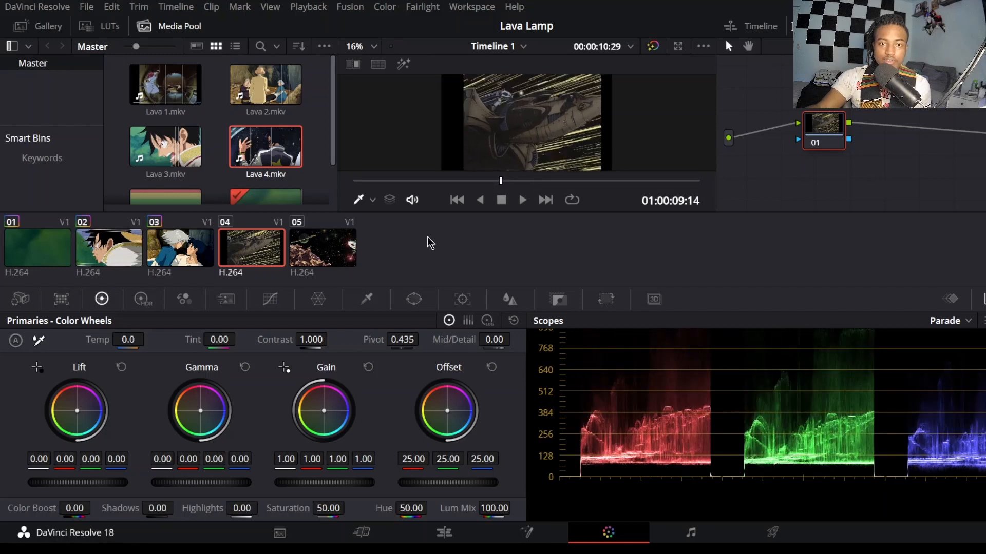
pyautogui.moveTo(77, 483); pyautogui.dragTo(63, 482)
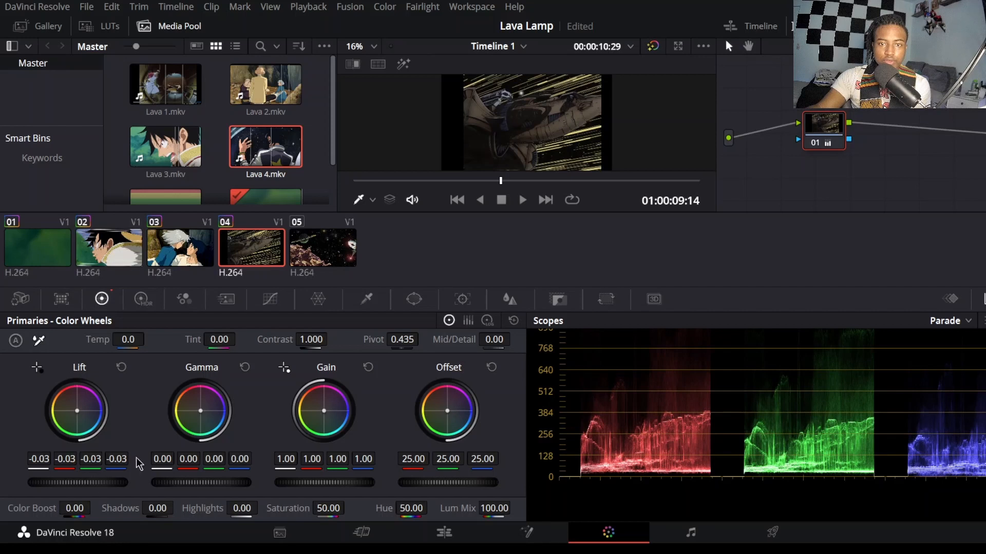
pyautogui.moveTo(315, 482); pyautogui.dragTo(320, 482)
pyautogui.click(522, 200)
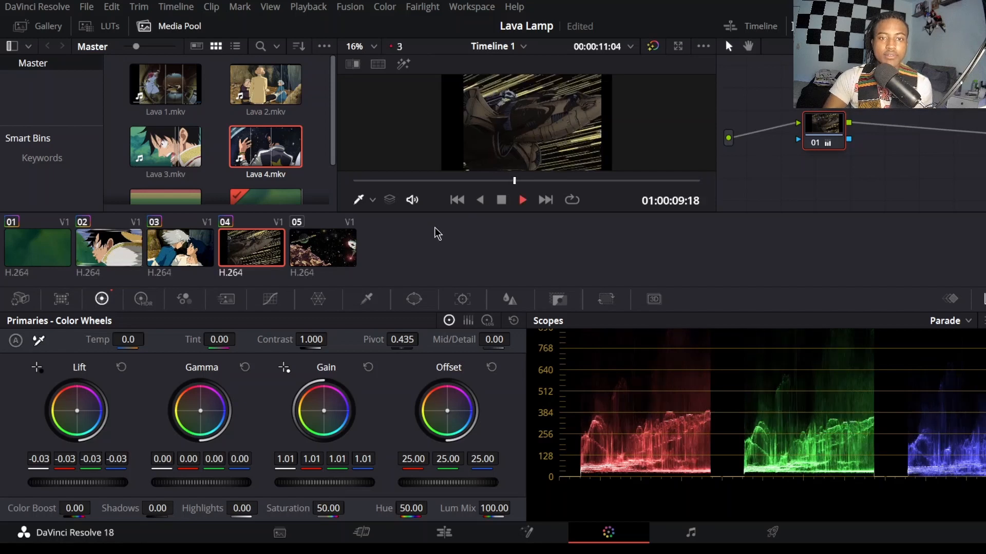
pyautogui.press('space')
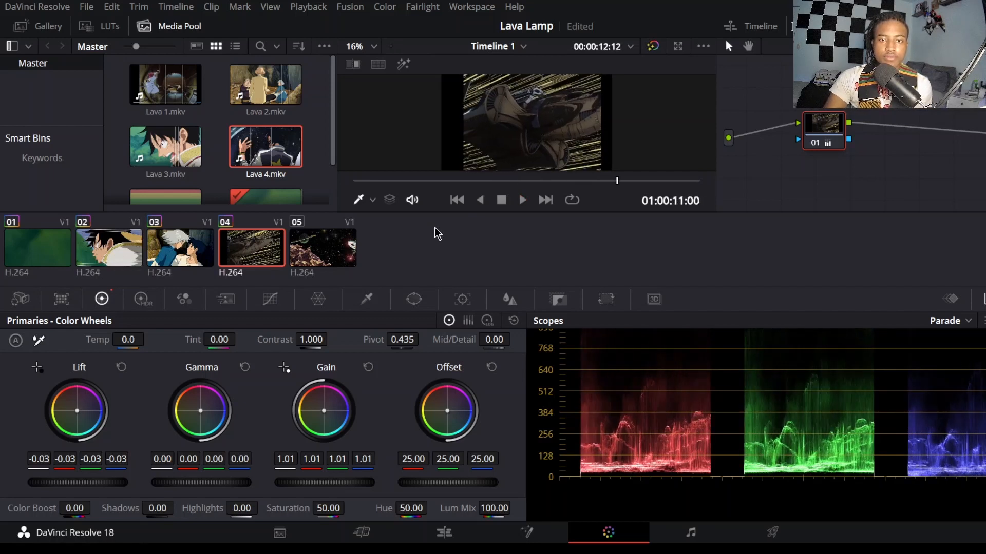
pyautogui.moveTo(617, 181); pyautogui.dragTo(672, 185)
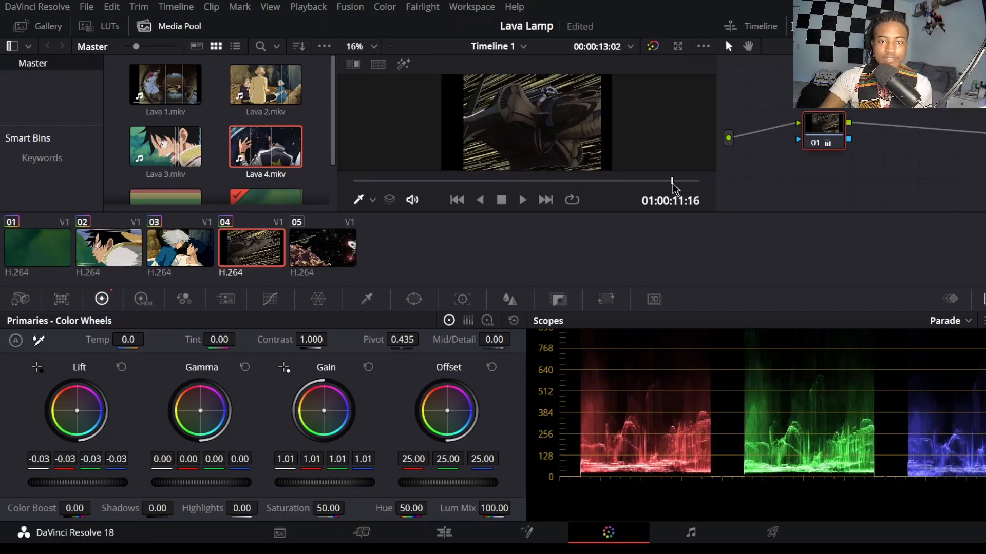
pyautogui.moveTo(414, 180); pyautogui.dragTo(551, 187)
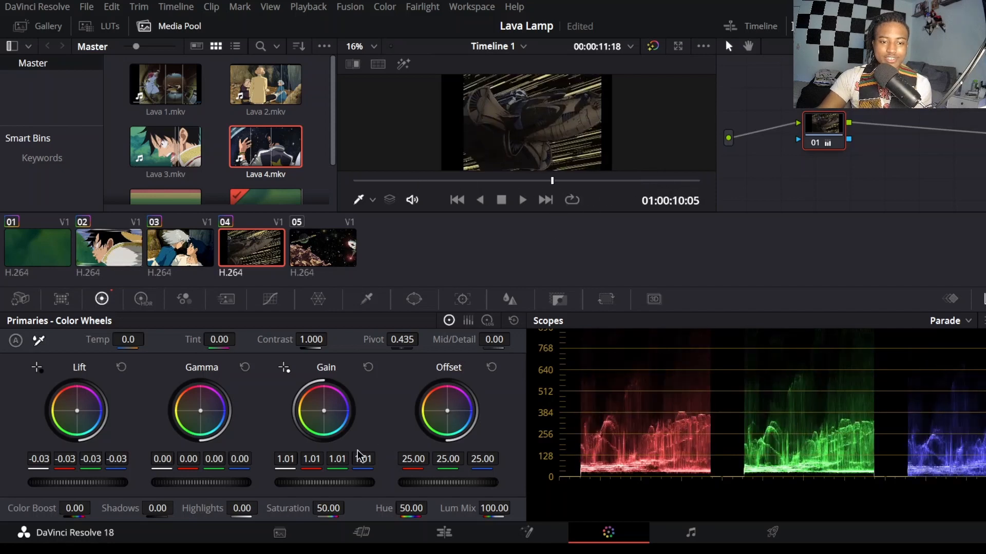
# Step: Grade clip 05 at frame 01:00:14:18 with Lift at -0.03 and Gain at 1.10
pyautogui.click(322, 249)
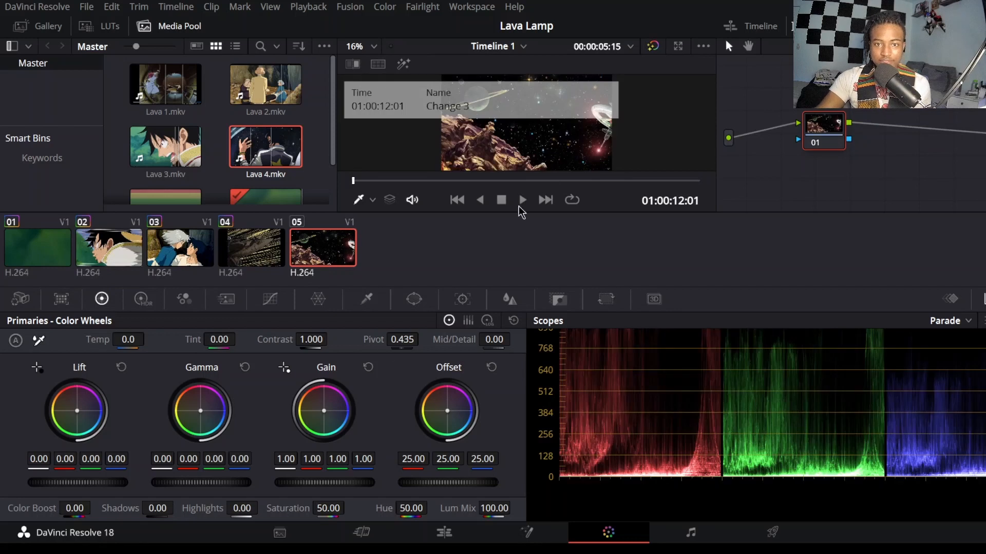
pyautogui.click(570, 182)
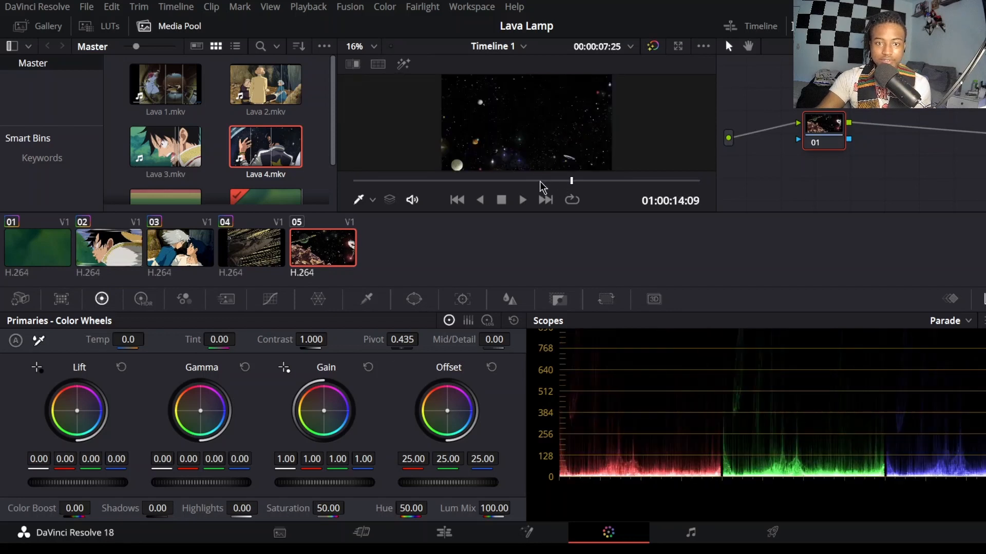
pyautogui.moveTo(571, 181); pyautogui.dragTo(612, 182)
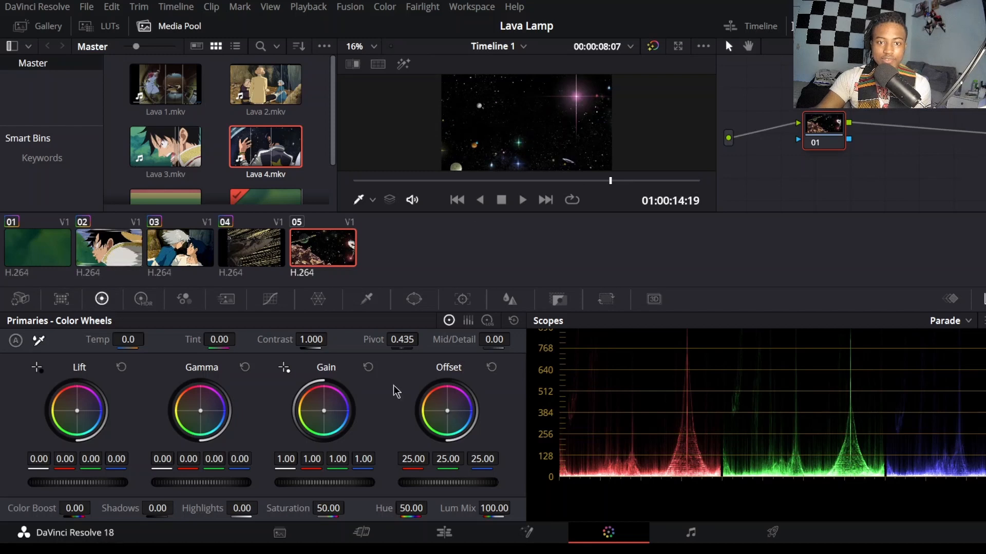
pyautogui.click(599, 181)
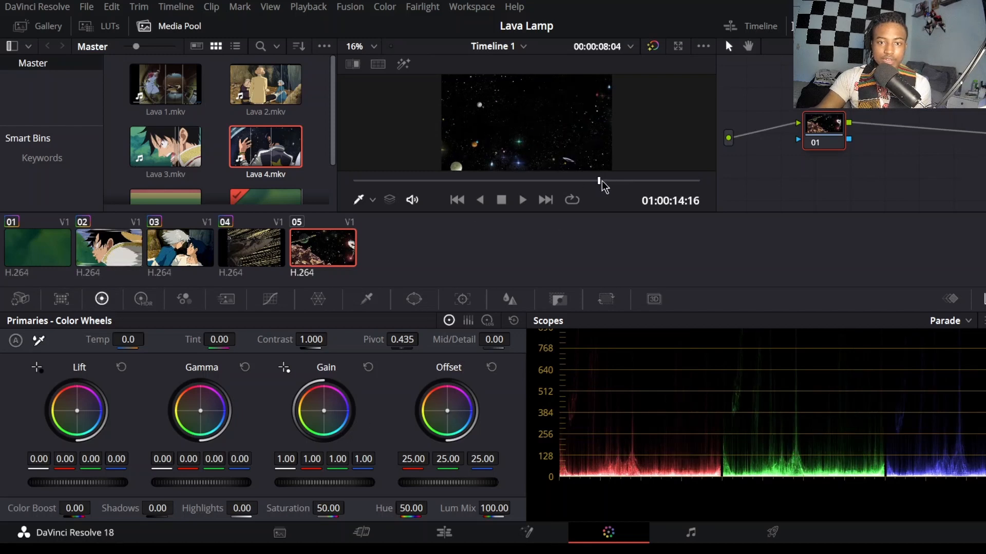
pyautogui.moveTo(602, 180); pyautogui.dragTo(605, 181)
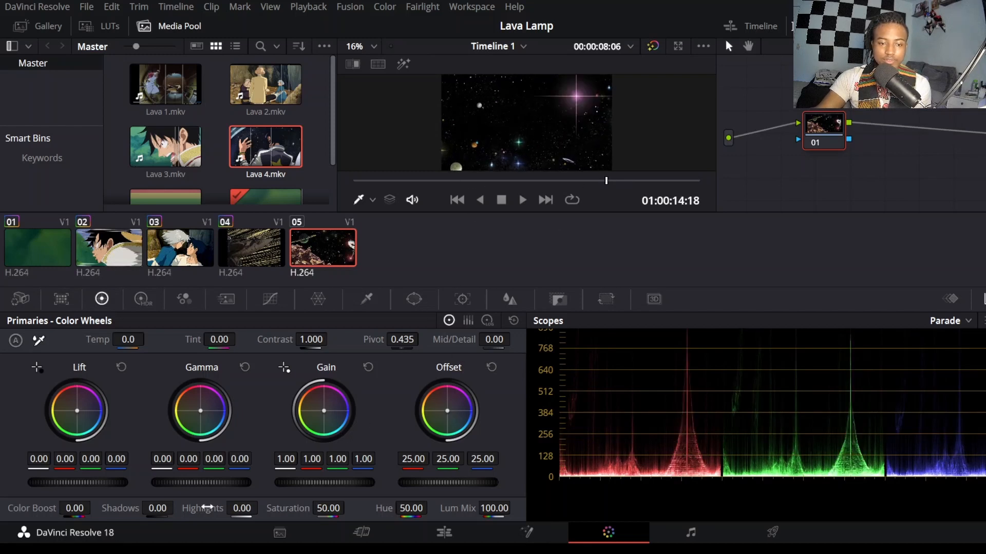
pyautogui.moveTo(105, 485); pyautogui.dragTo(84, 485)
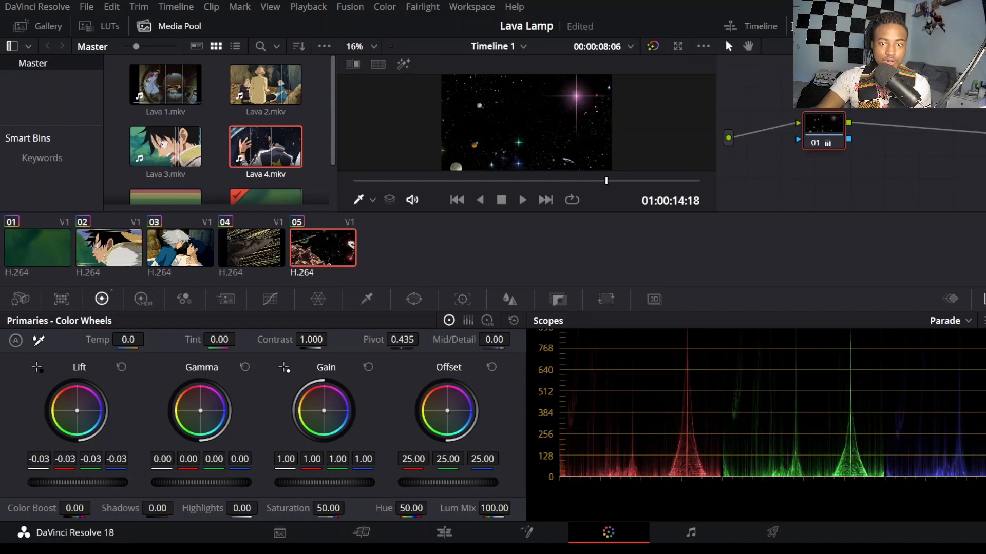
pyautogui.moveTo(329, 482); pyautogui.dragTo(343, 482)
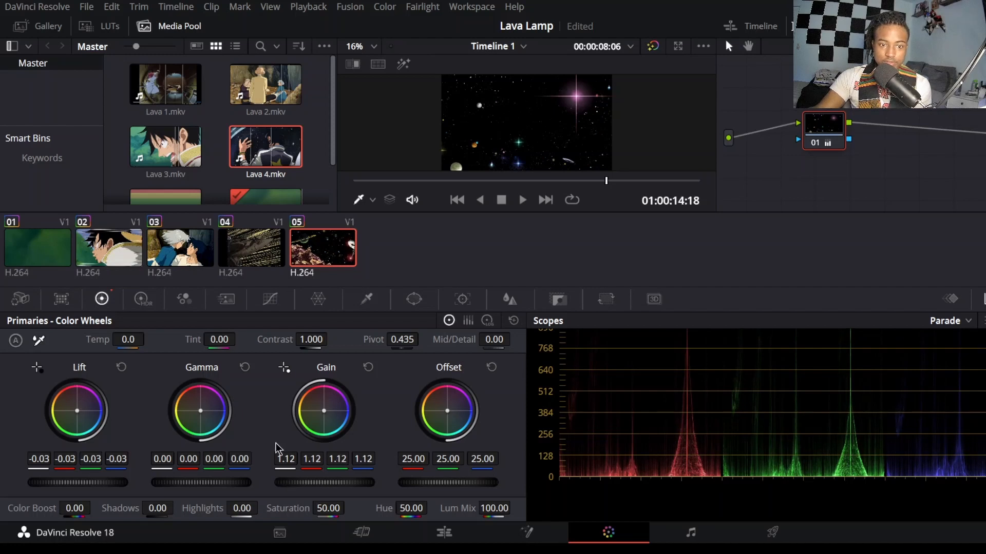
pyautogui.moveTo(346, 483); pyautogui.dragTo(342, 483)
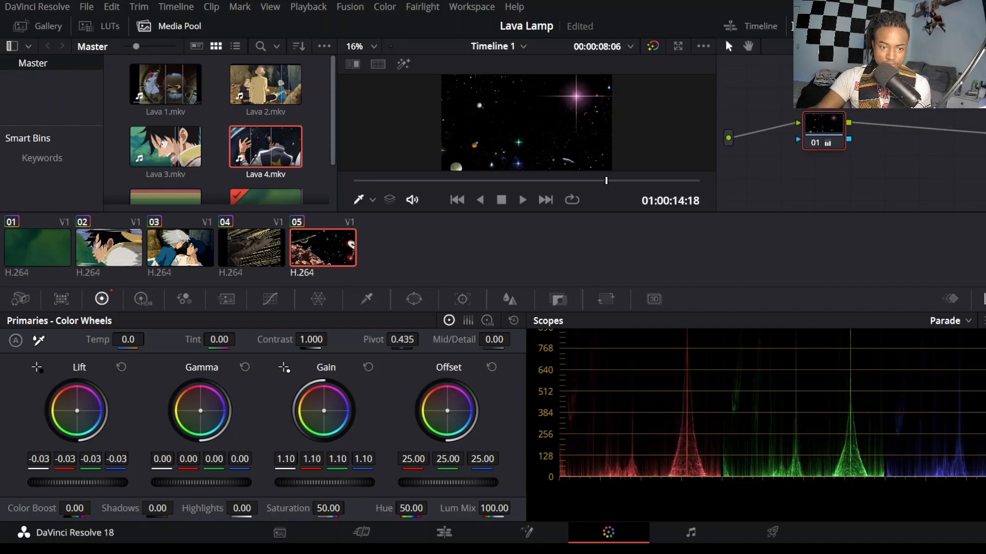
pyautogui.click(508, 181)
# Step: On the edit timeline, duplicate all five clips with their audio right after the last clip and play the copies
pyautogui.click(444, 532)
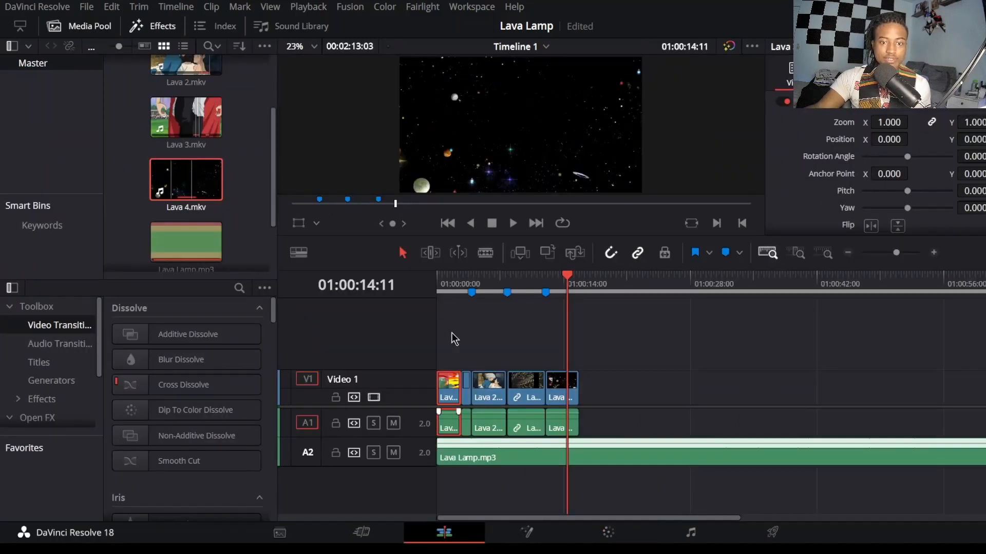
pyautogui.moveTo(447, 365); pyautogui.dragTo(582, 428)
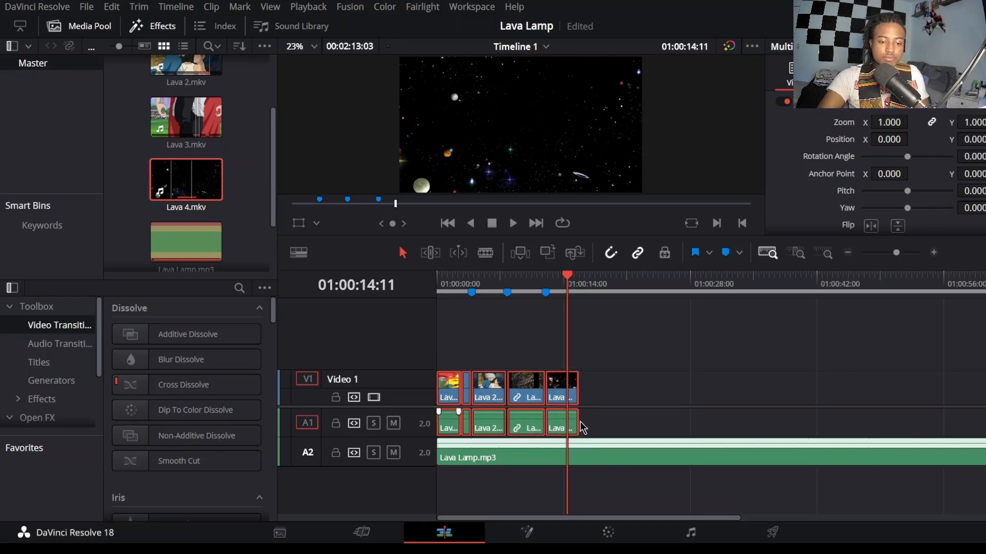
pyautogui.click(590, 293)
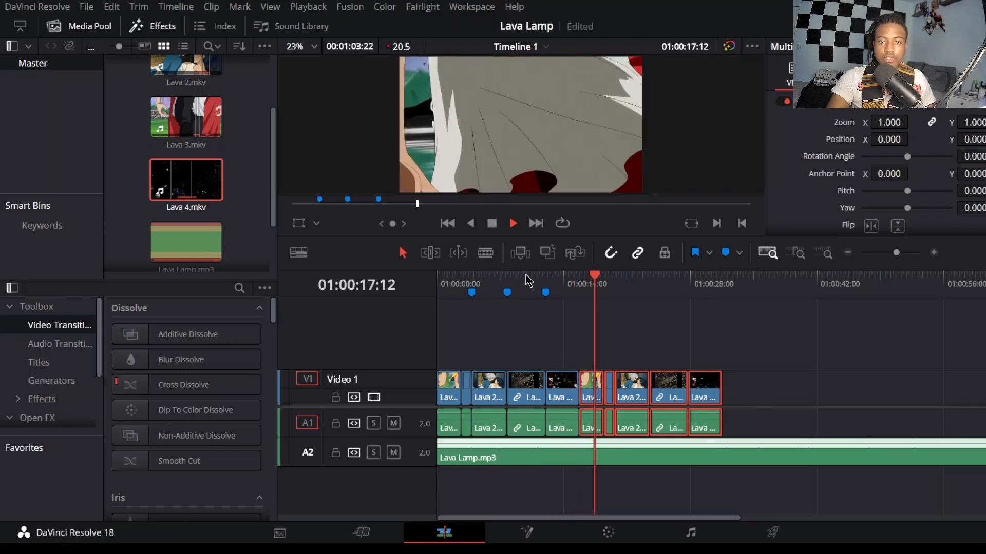
pyautogui.press('space')
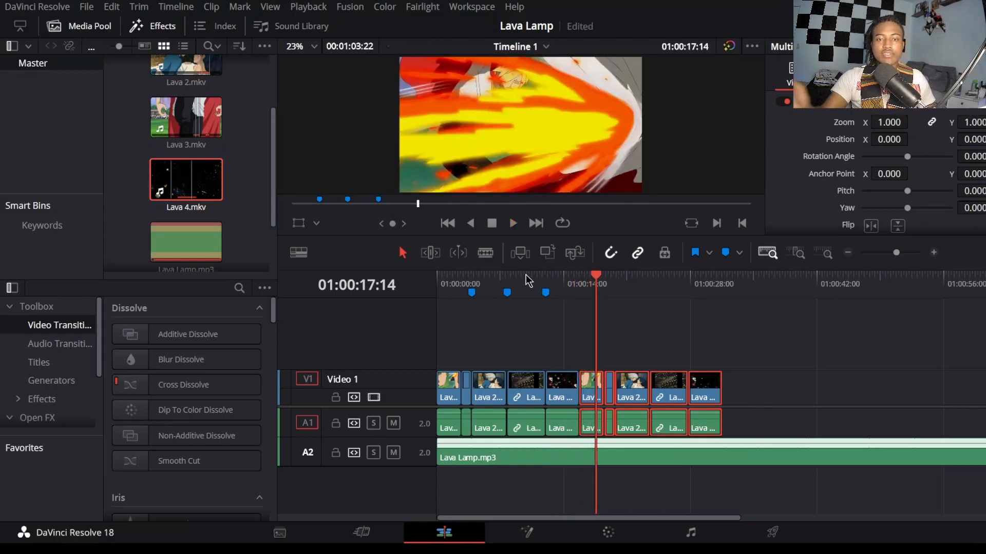
# Step: From frame 01:00:02:17, browse the video transitions down to the Fusion Transitions and glance at the Fusion page
pyautogui.click(446, 281)
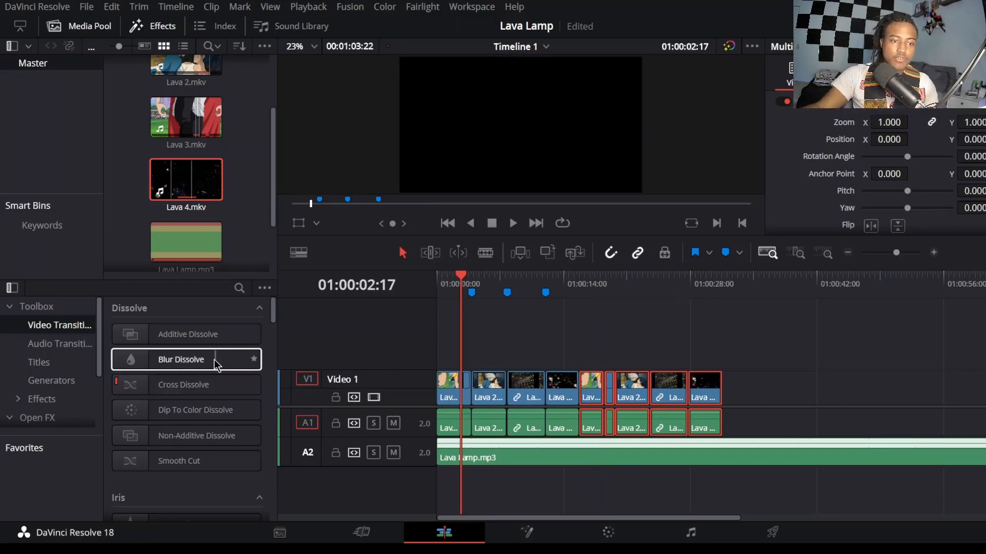
pyautogui.scroll(-3, 208, 376)
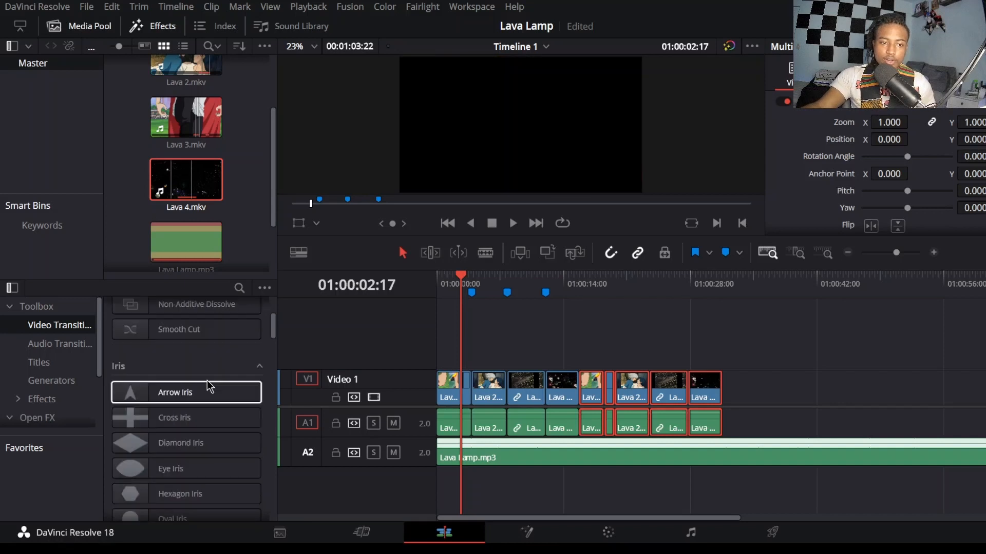
pyautogui.scroll(-7, 208, 380)
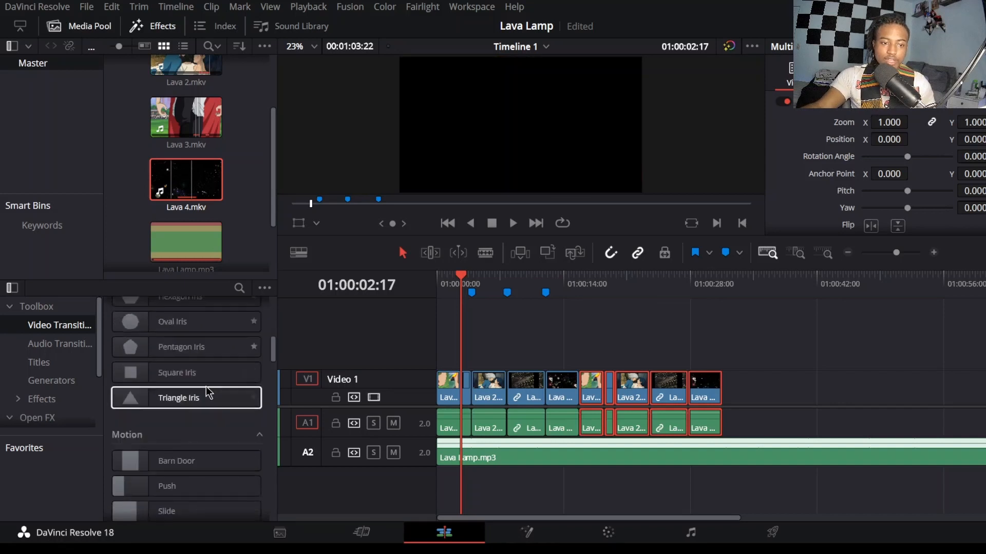
pyautogui.scroll(-4, 197, 415)
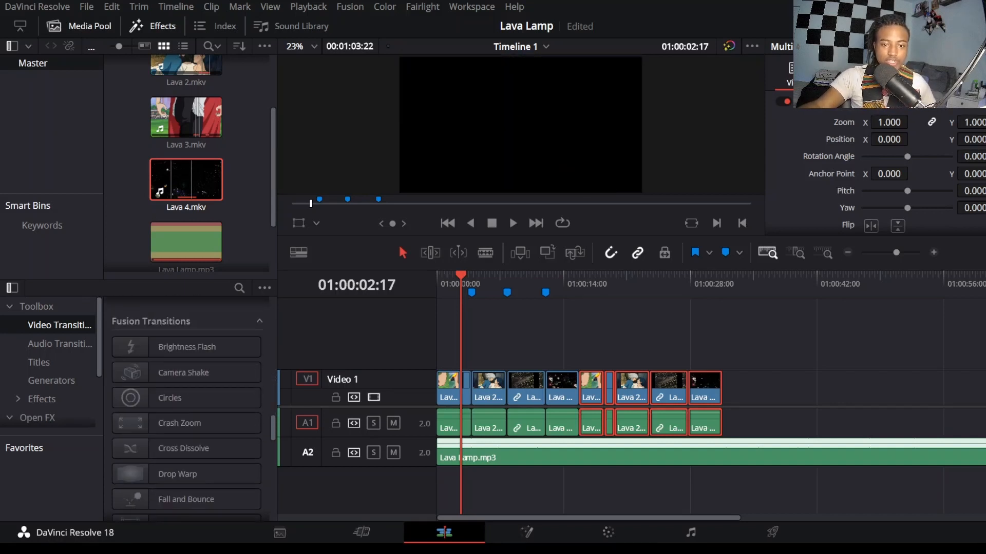
pyautogui.click(528, 534)
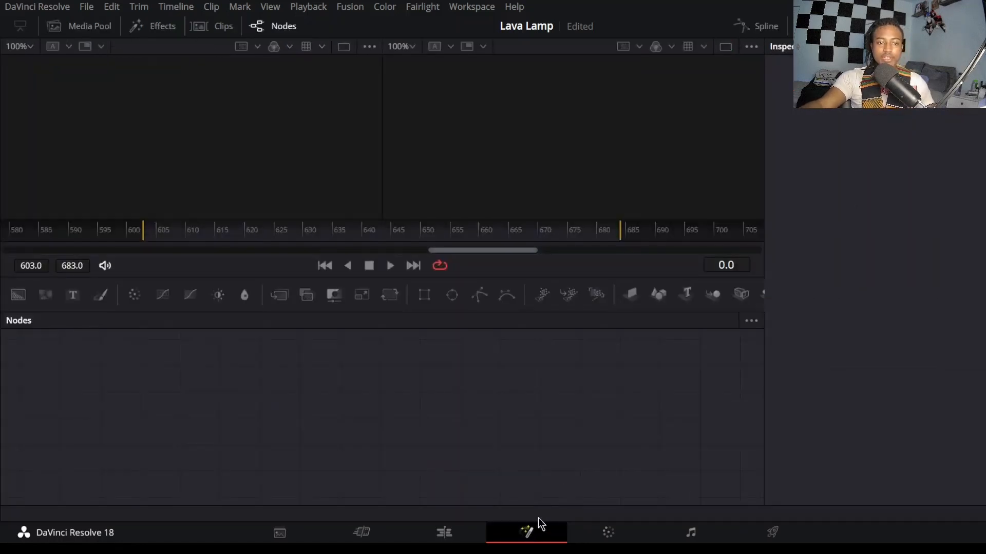
pyautogui.click(443, 532)
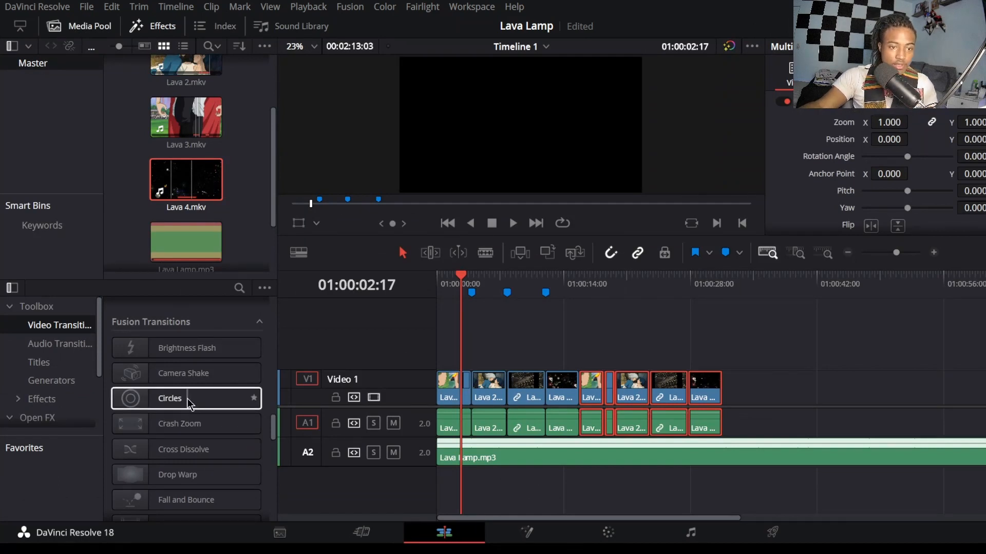
# Step: Review the opening cuts up to the Change 1 marker and compare them with the Lava 3.mkv source clip
pyautogui.click(478, 284)
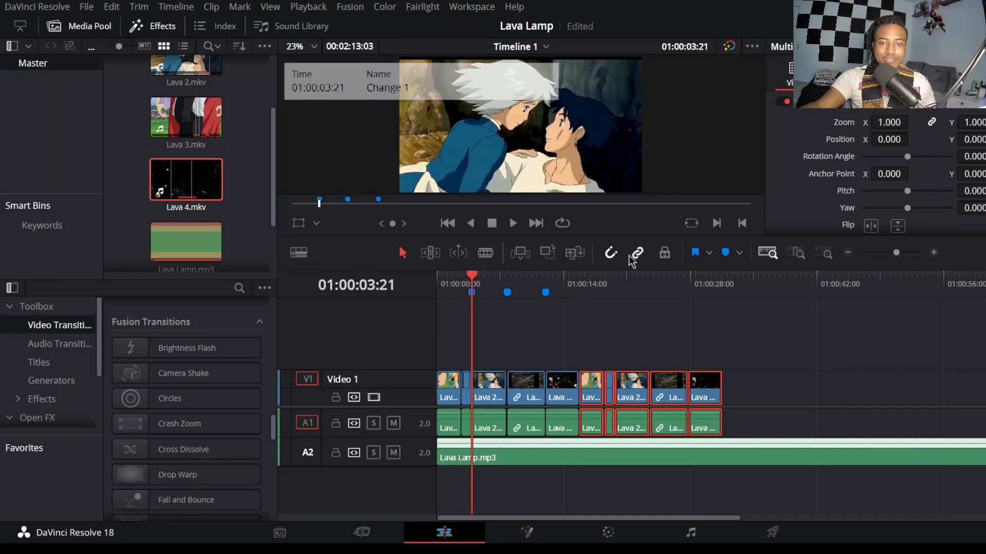
pyautogui.click(462, 281)
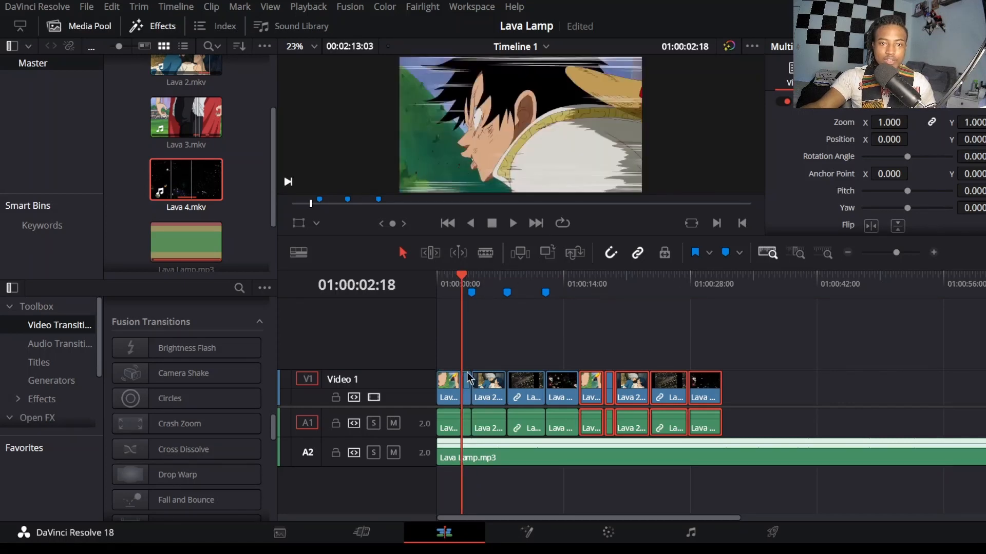
pyautogui.click(475, 281)
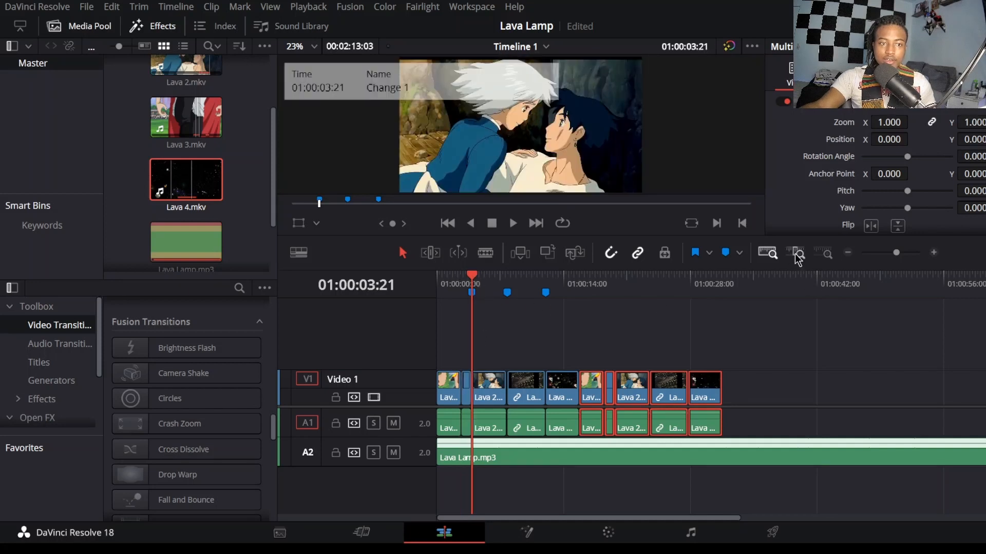
pyautogui.doubleClick(195, 121)
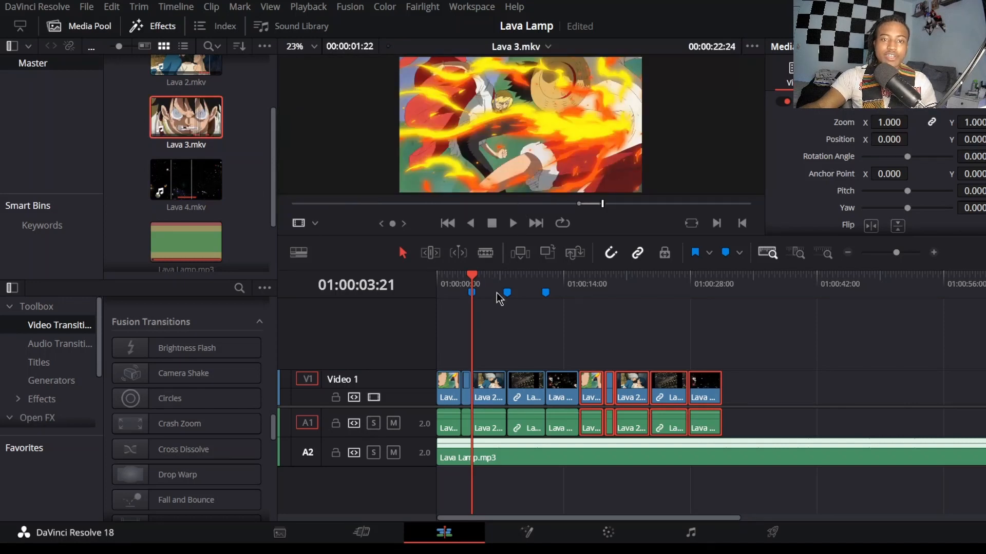
pyautogui.click(455, 285)
pyautogui.press('Home')
pyautogui.press('space')
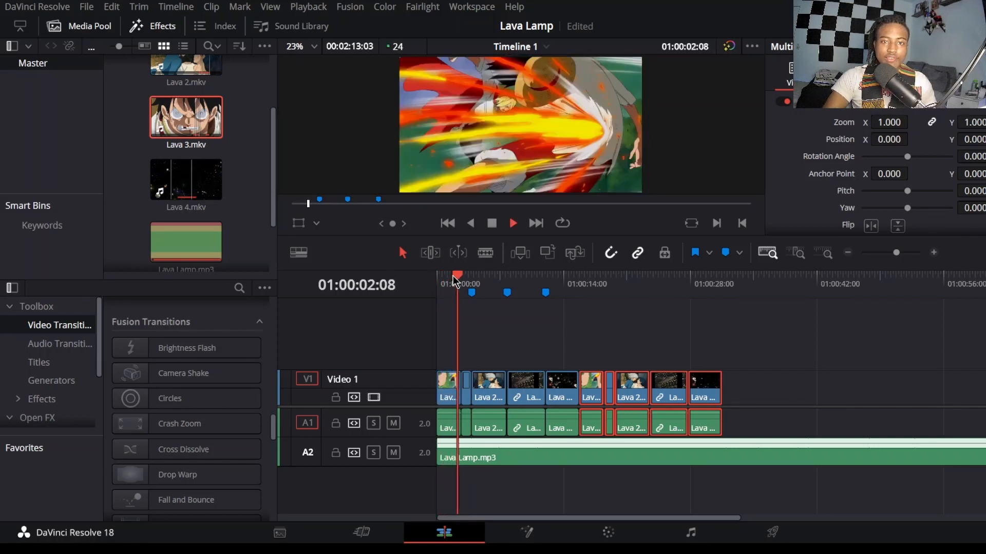
pyautogui.press('space')
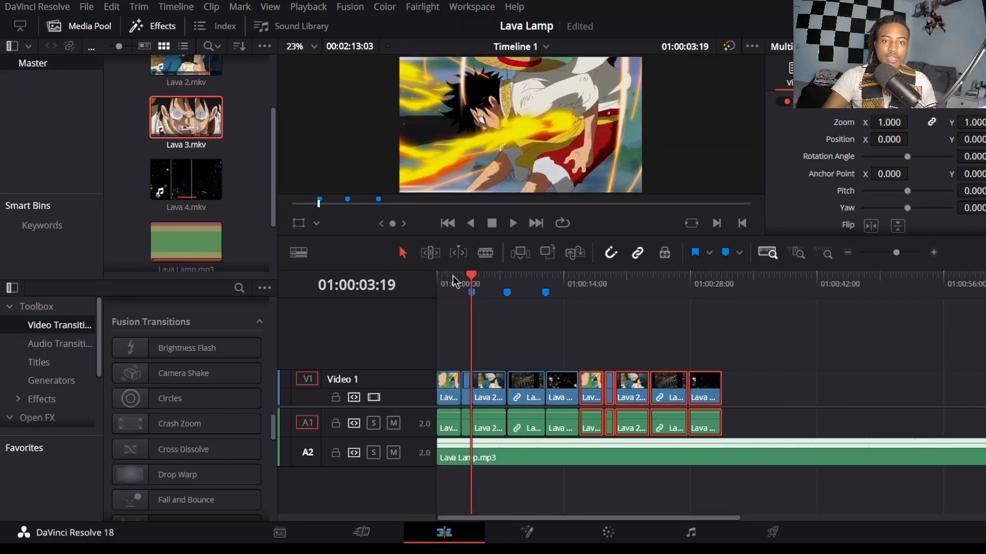
pyautogui.doubleClick(184, 128)
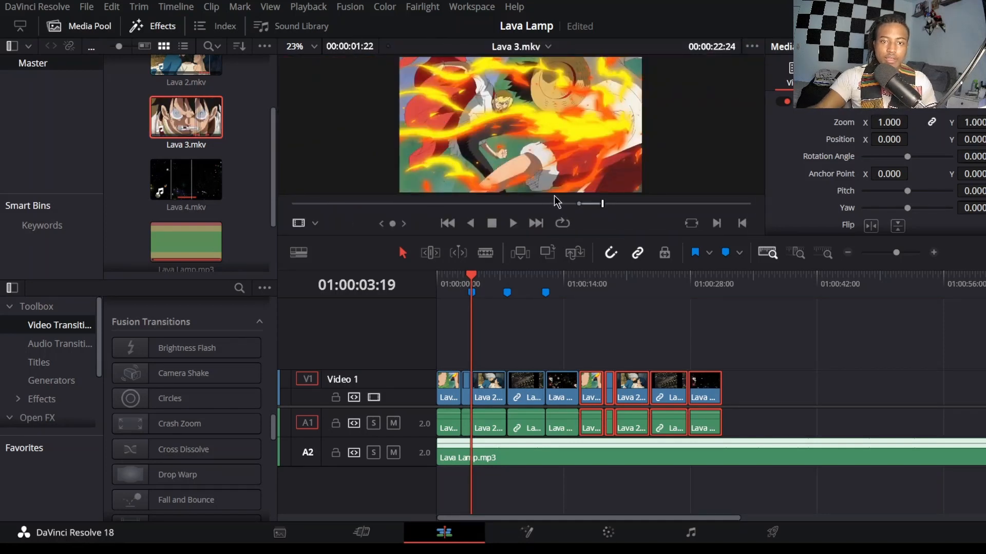
# Step: Set up the delivery with the YouTube 1080p preset and the file name agabana
pyautogui.click(757, 534)
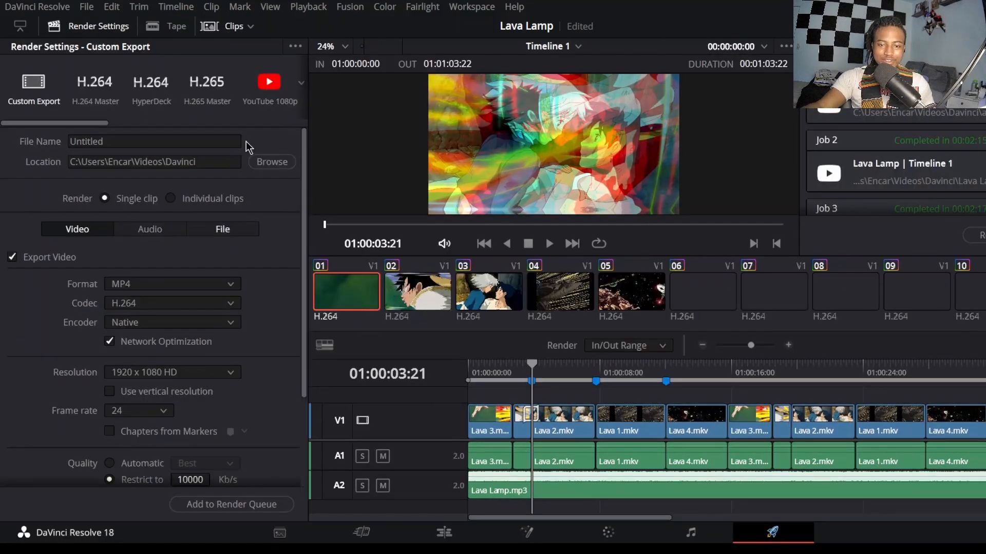
pyautogui.click(268, 83)
pyautogui.click(138, 145)
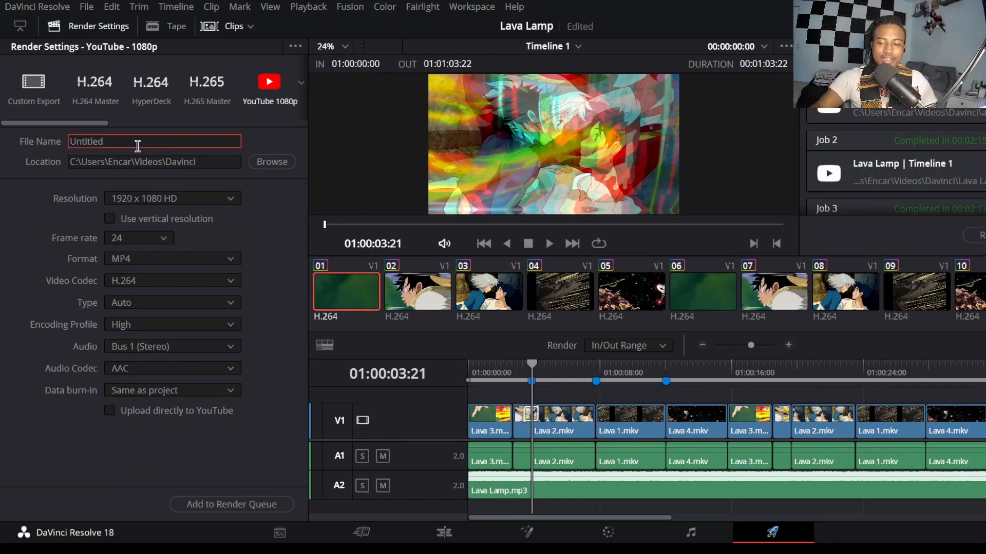
pyautogui.press('BackSpace')
pyautogui.press('BackSpace')
pyautogui.press('BackSpace')
pyautogui.press('BackSpace')
pyautogui.press('BackSpace')
pyautogui.press('BackSpace')
pyautogui.press('BackSpace')
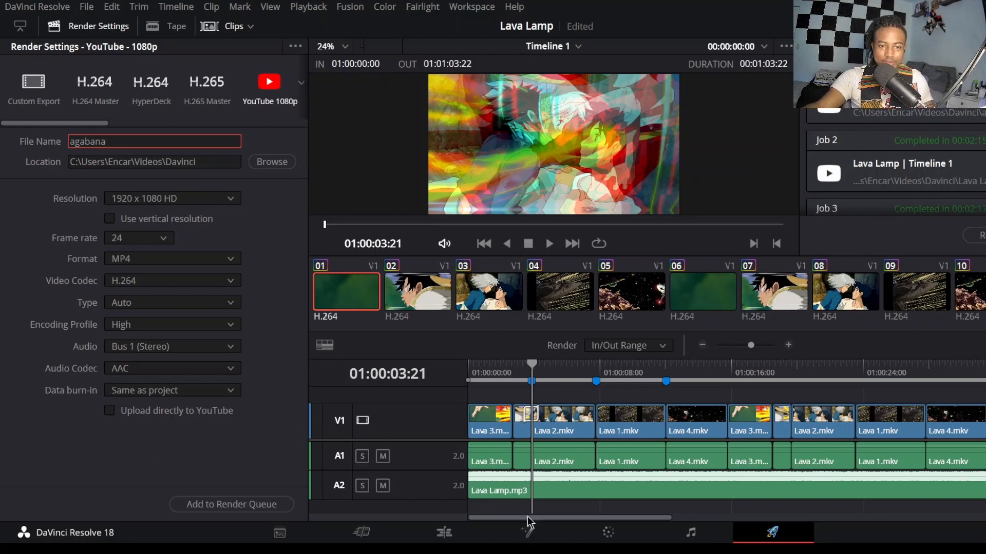
# Step: Return to the edit timeline and view the frame at 01:00:04:09
pyautogui.click(465, 538)
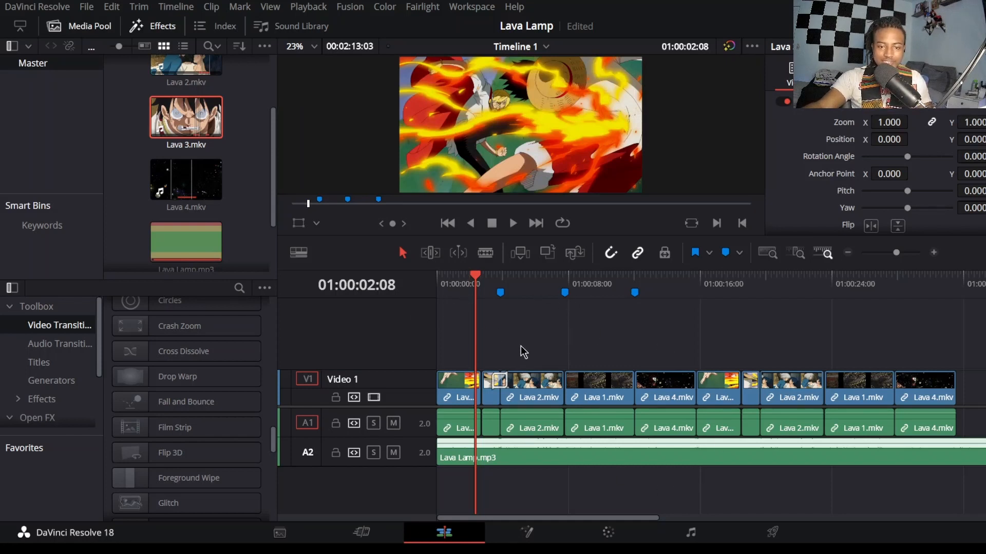
pyautogui.click(513, 280)
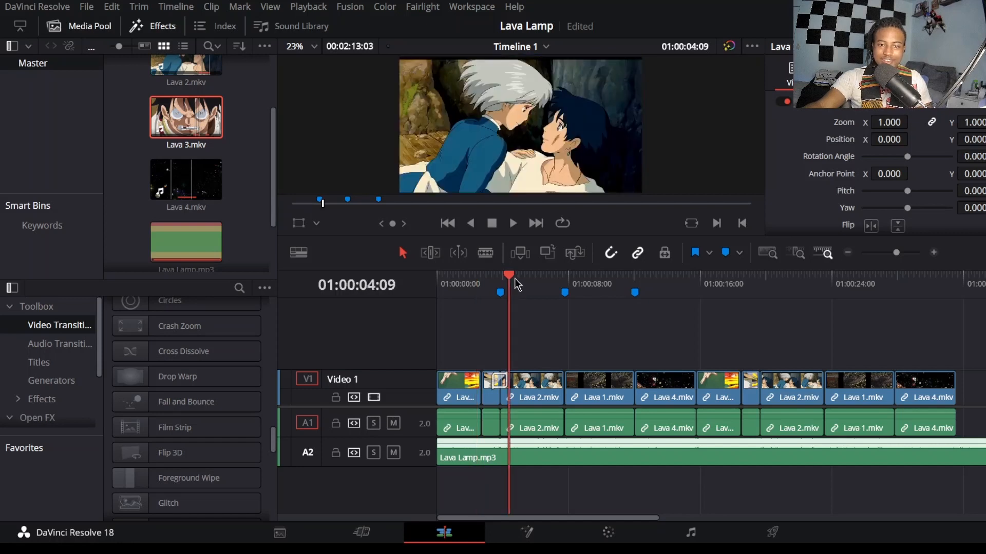
# Step: Play the opening cuts from 01:00:02:17 past the Change 1 marker to review the transition between the clips
pyautogui.click(492, 280)
pyautogui.click(472, 280)
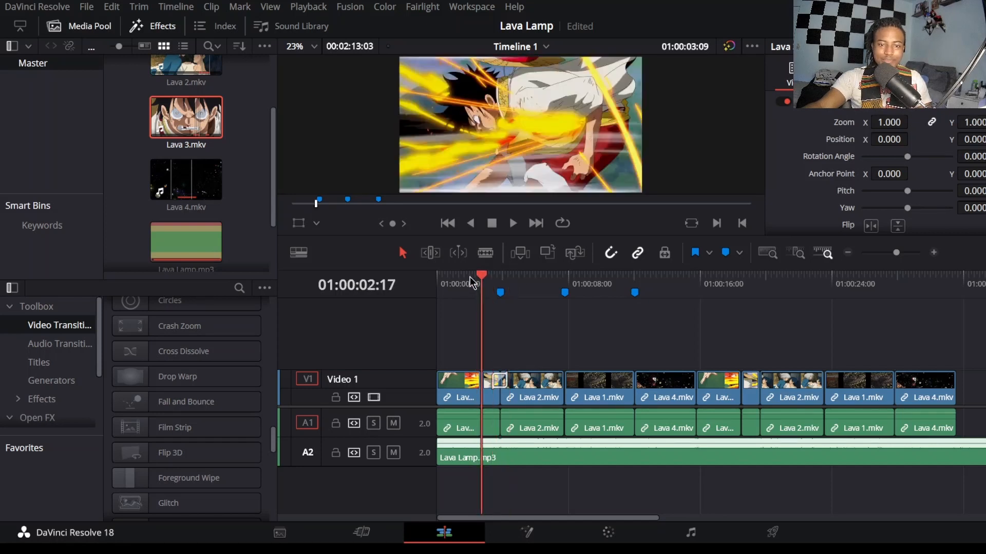
pyautogui.press('space')
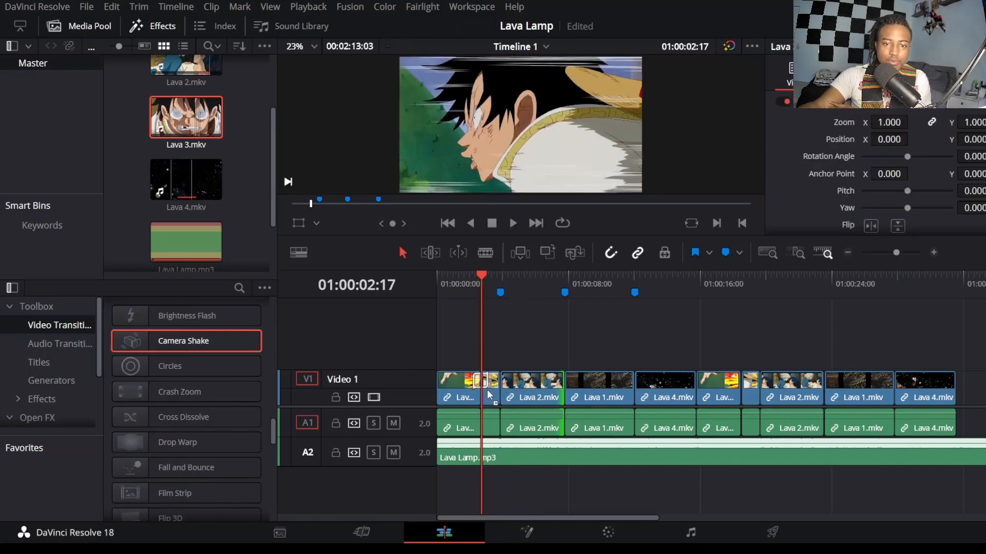
pyautogui.moveTo(487, 389)
pyautogui.mouseDown()
pyautogui.moveTo(531, 354)
pyautogui.moveTo(501, 383)
pyautogui.mouseUp()
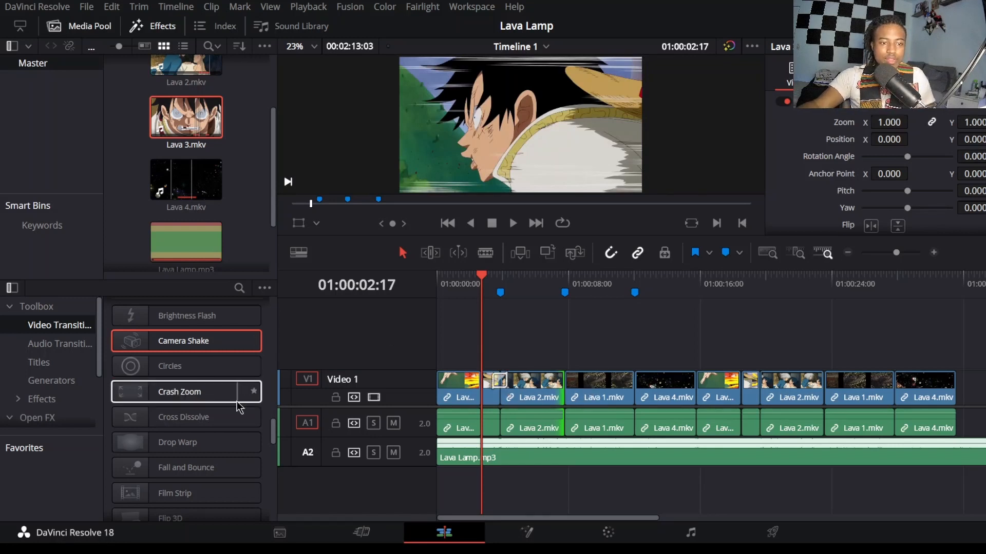
# Step: Add a Crash Zoom transition to the cut between Lava 2.mkv and Lava 1.mkv at the Change 2 marker
pyautogui.click(569, 277)
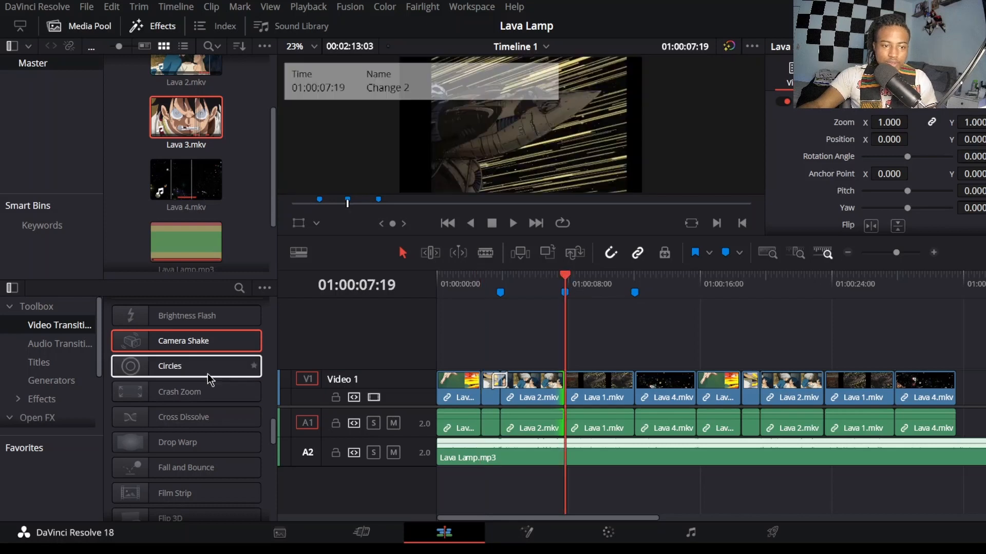
pyautogui.scroll(-1, 201, 377)
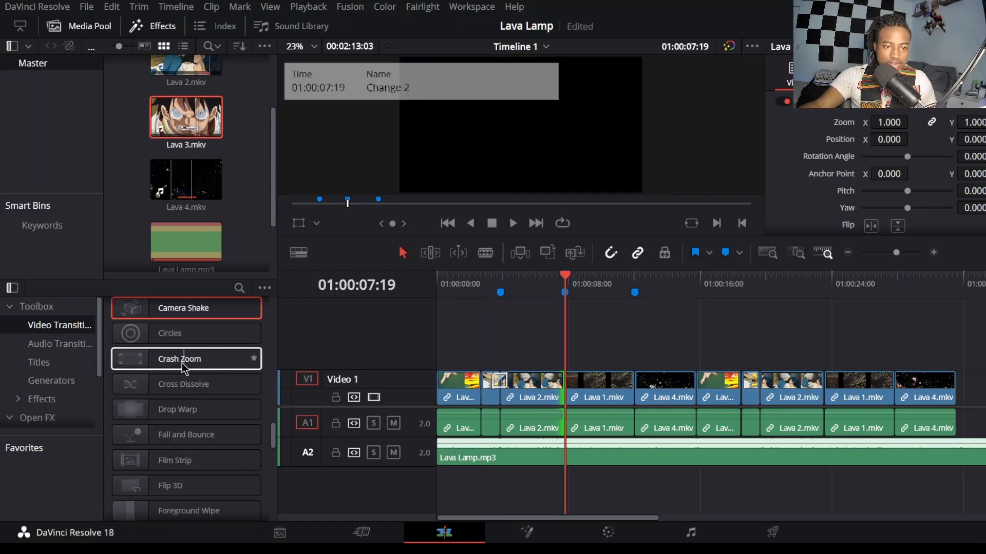
pyautogui.moveTo(171, 362); pyautogui.dragTo(451, 329)
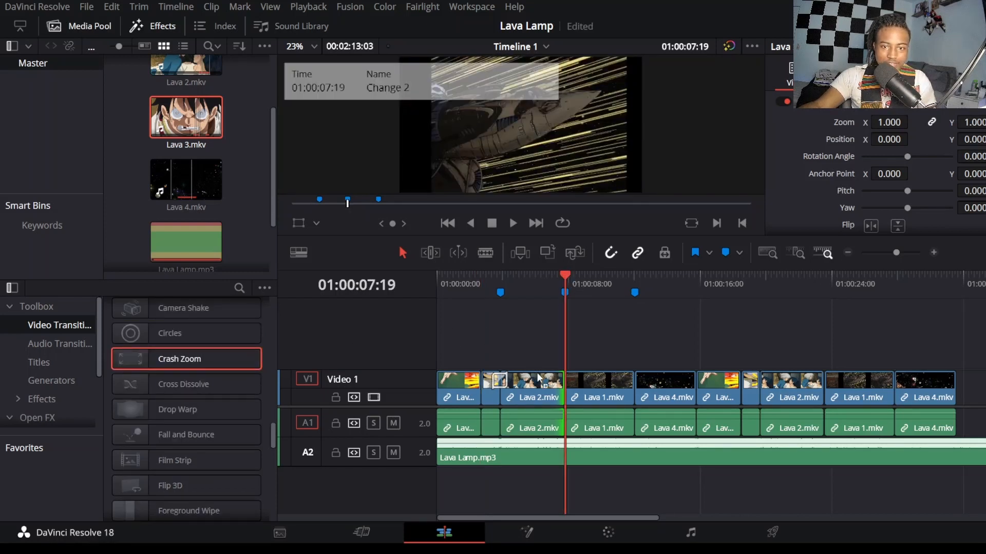